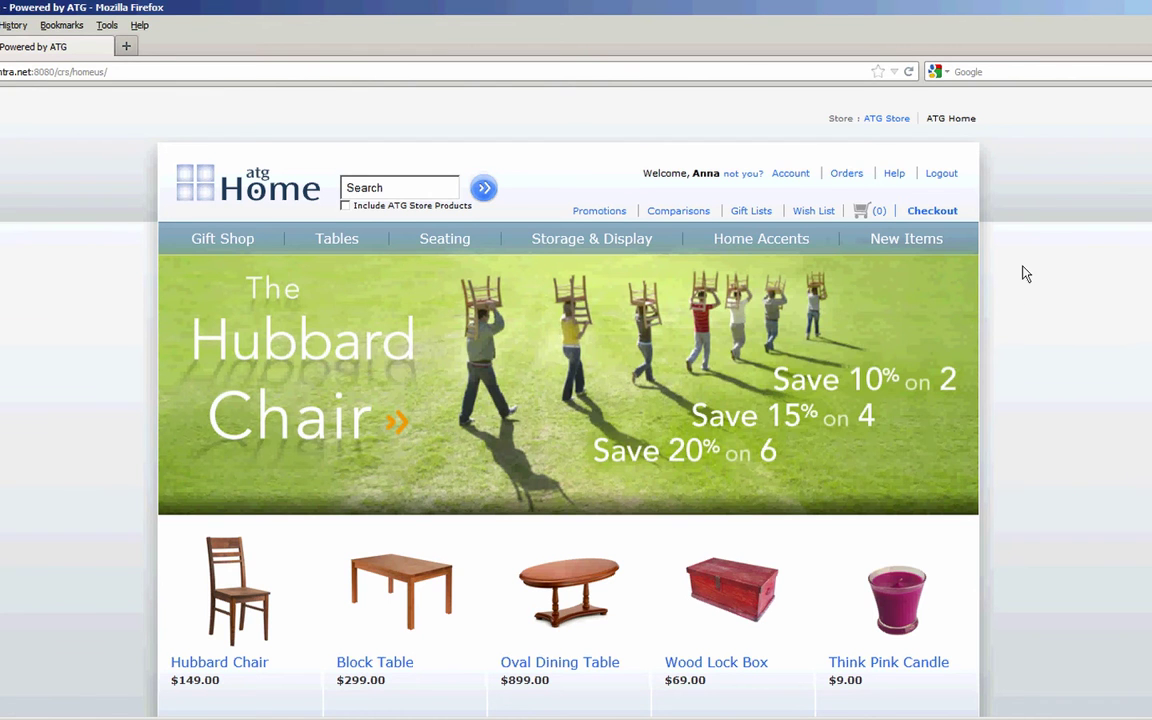
Add the Derby World Band Portable Radio from Home Accents > Radios to the cart
{"action": "mouse_move", "coordinate": [792, 255]}
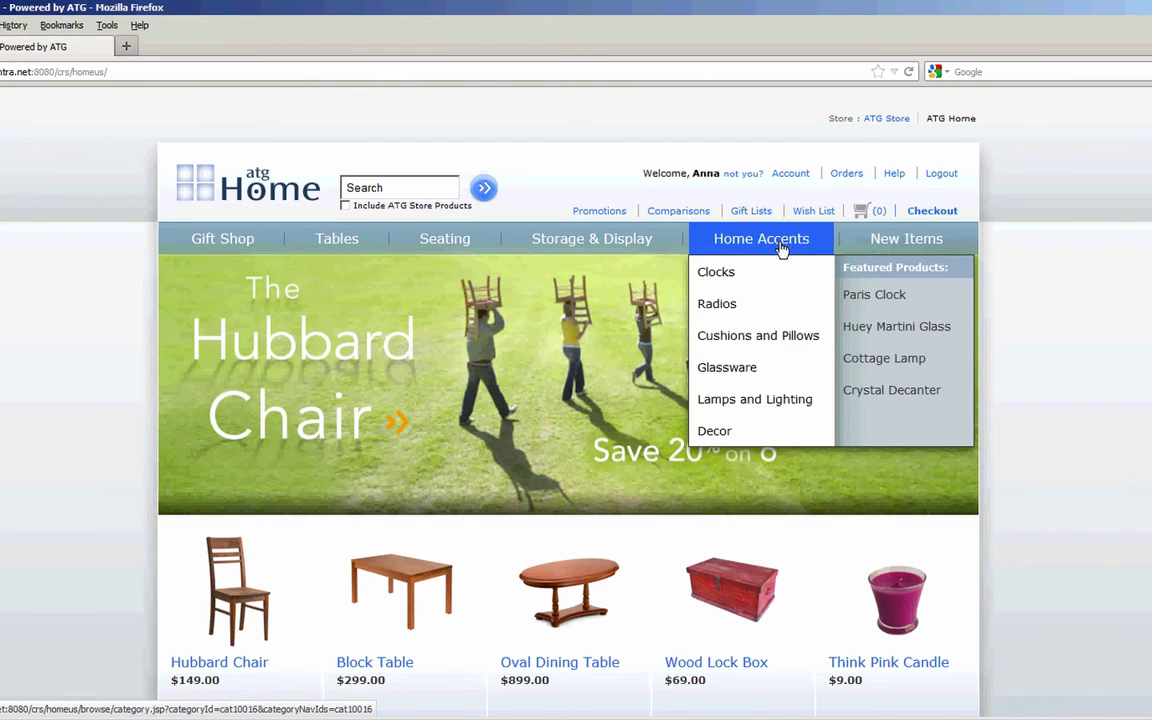
{"action": "left_click", "coordinate": [745, 304]}
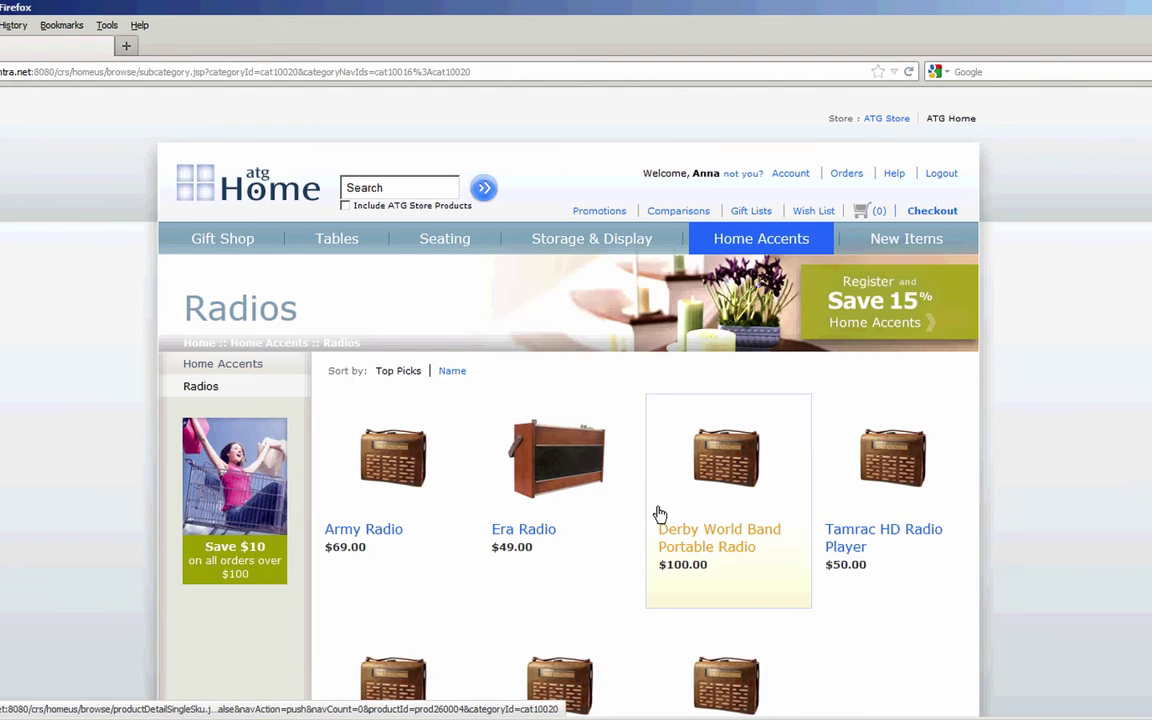
{"action": "left_click", "coordinate": [723, 543]}
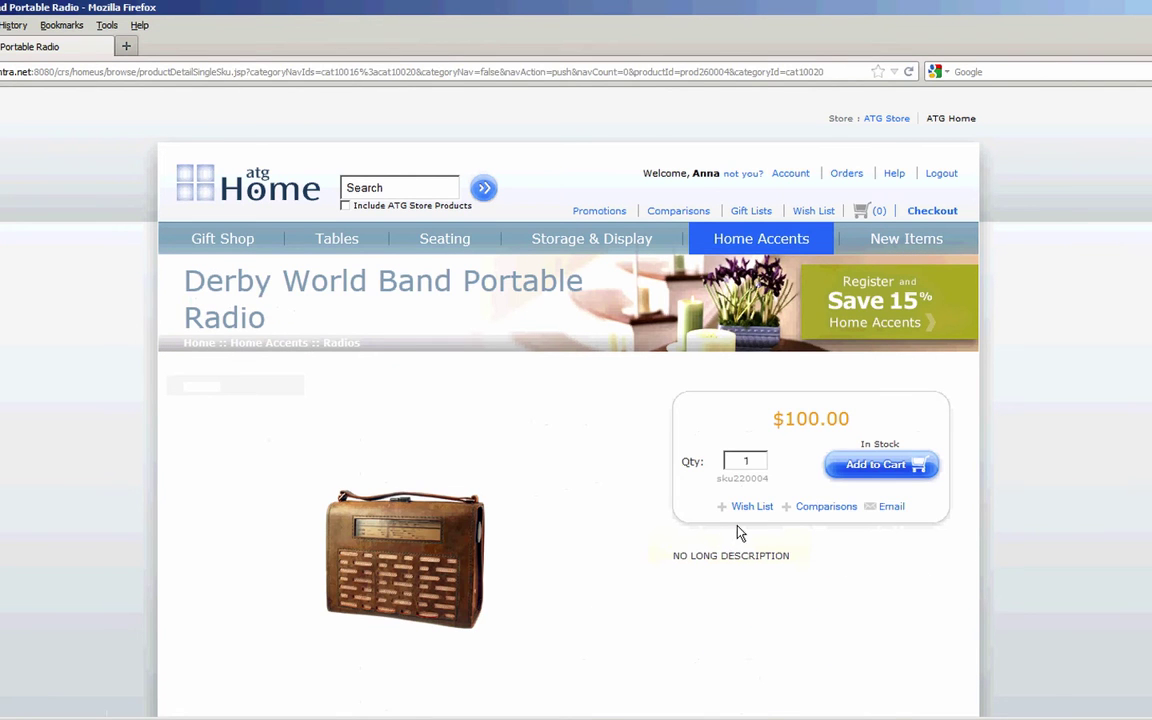
{"action": "left_click", "coordinate": [866, 470]}
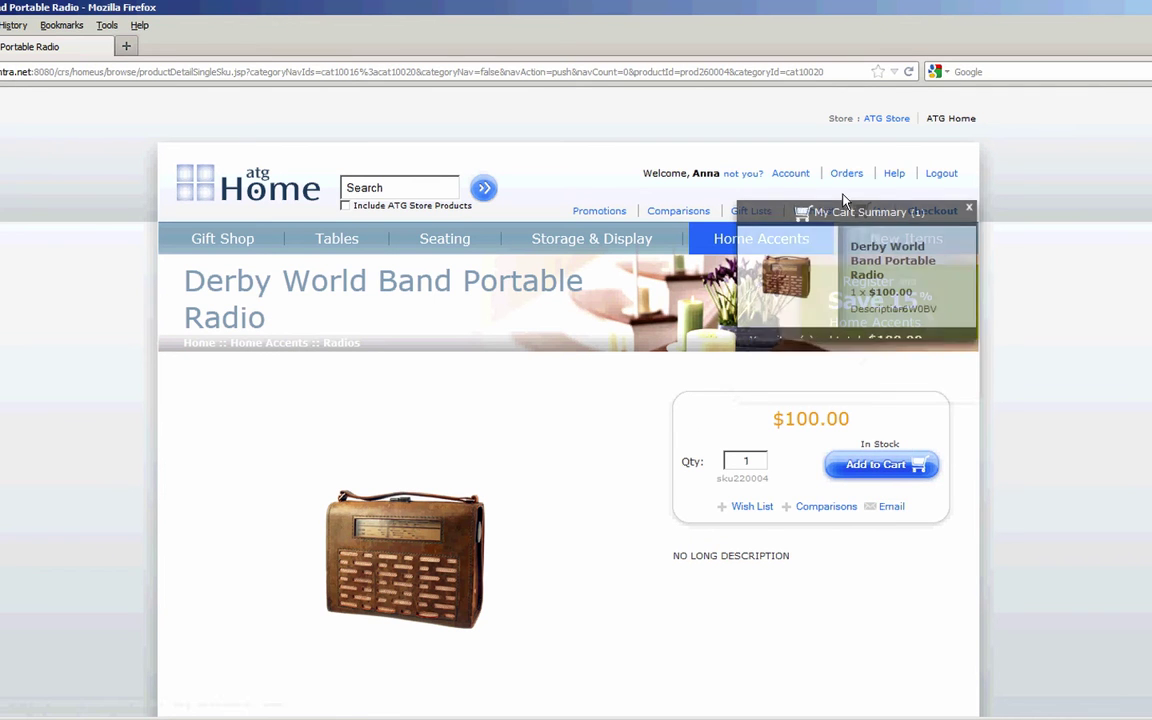
Add two Antimicrobial UltraFresh Standard Pillows from Cushions and Pillows to the cart
{"action": "mouse_move", "coordinate": [786, 246]}
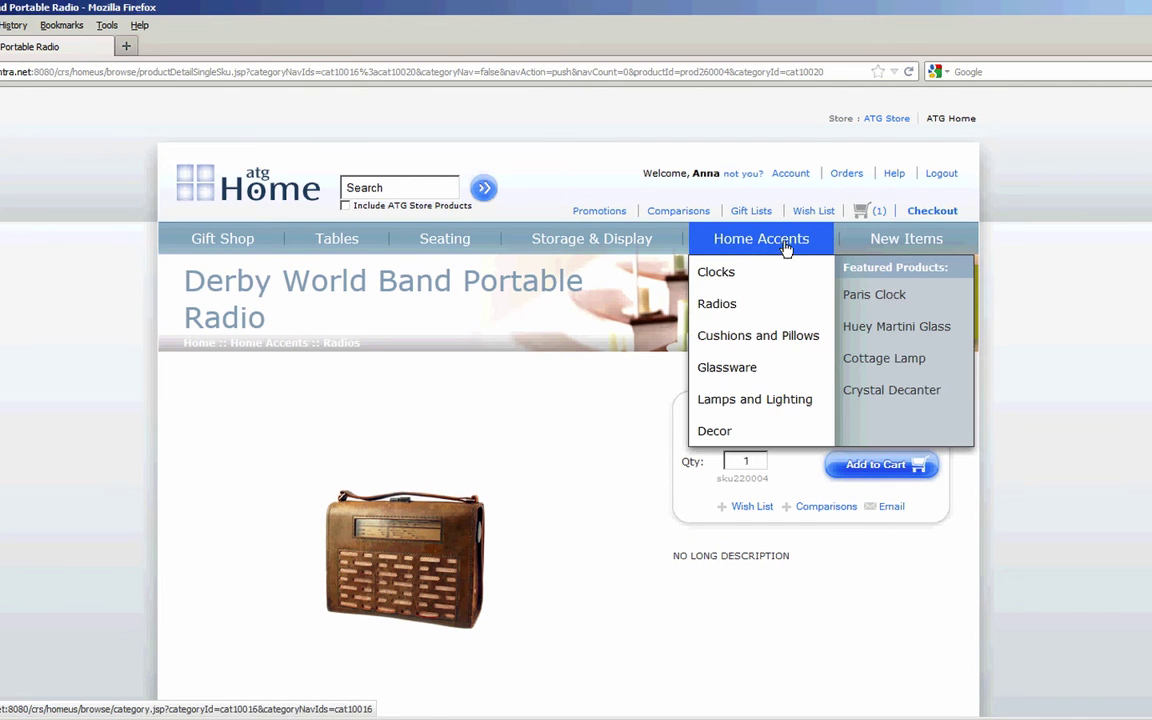
{"action": "left_click", "coordinate": [746, 334]}
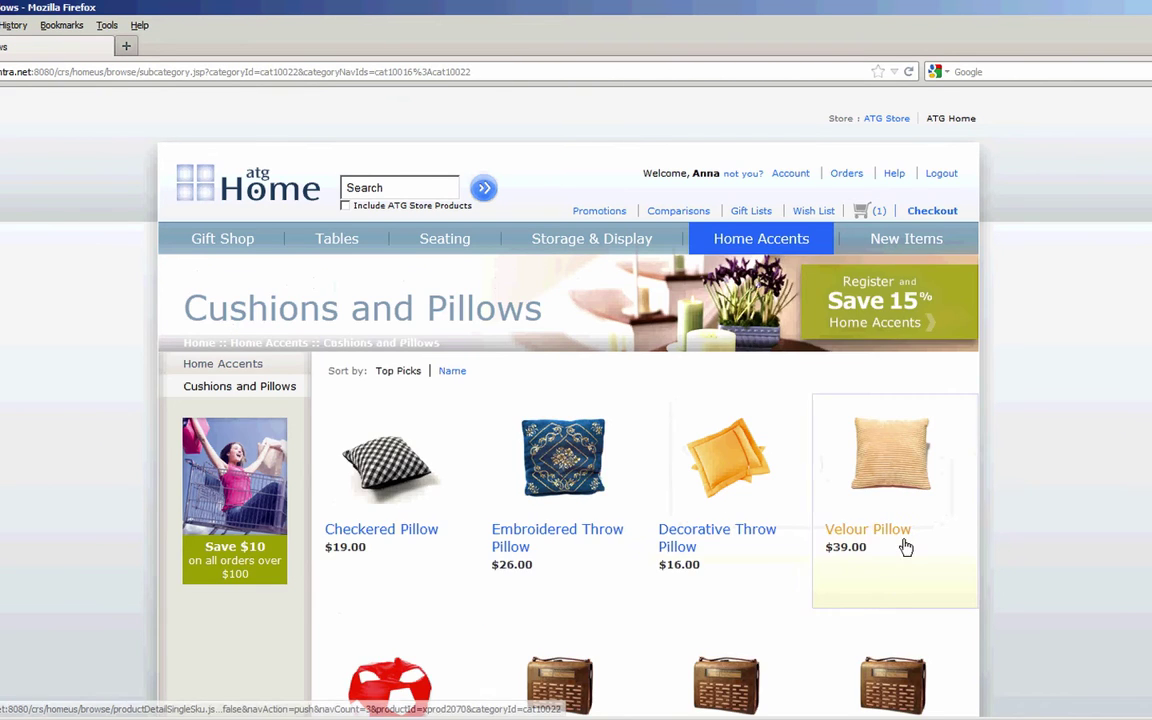
{"action": "scroll", "coordinate": [915, 600], "scroll_direction": "down", "scroll_amount": 5}
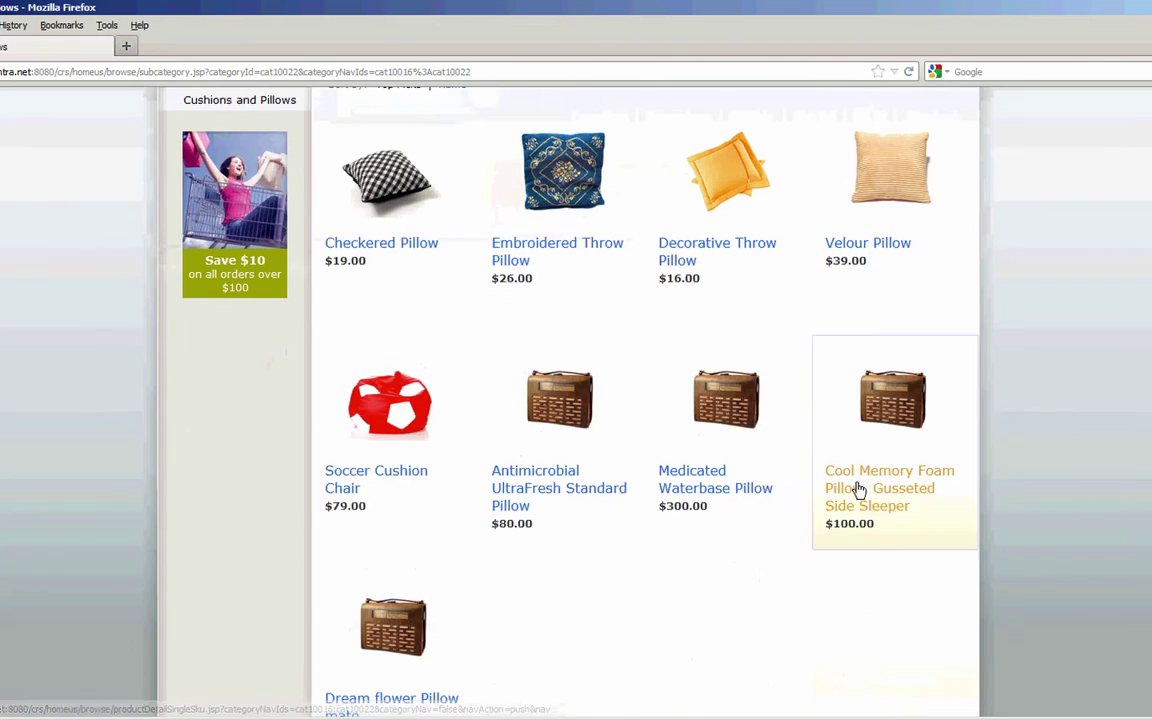
{"action": "left_click", "coordinate": [541, 487]}
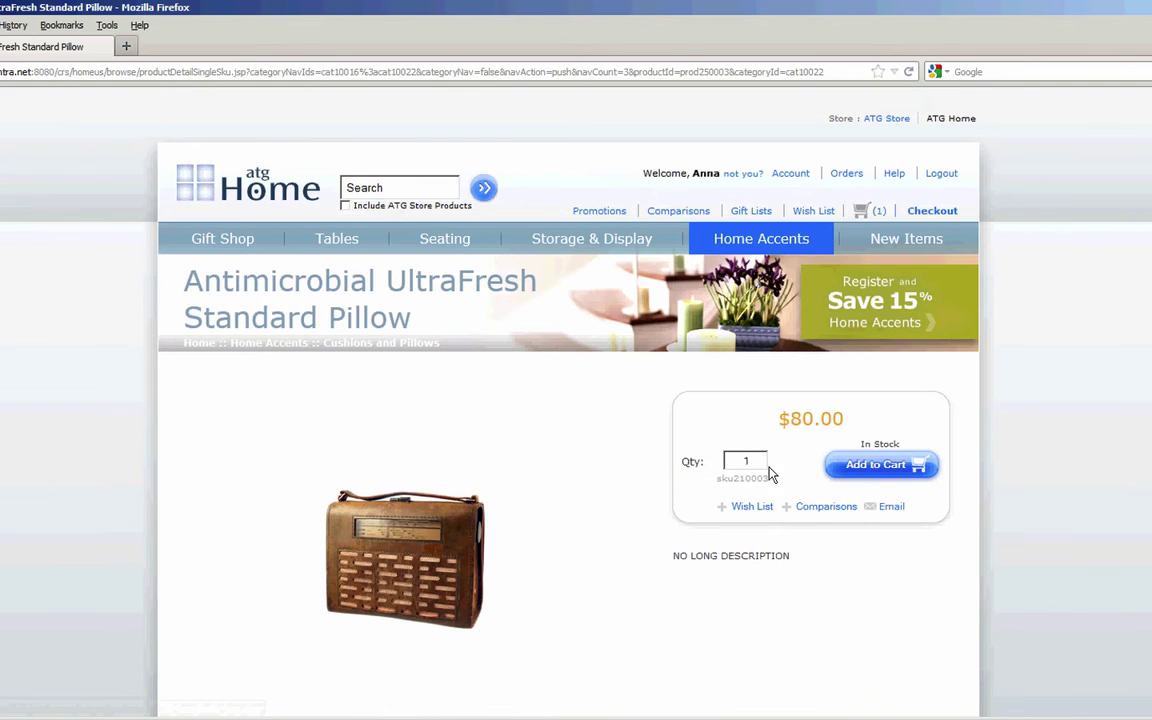
{"action": "double_click", "coordinate": [745, 461]}
{"action": "type", "text": "2"}
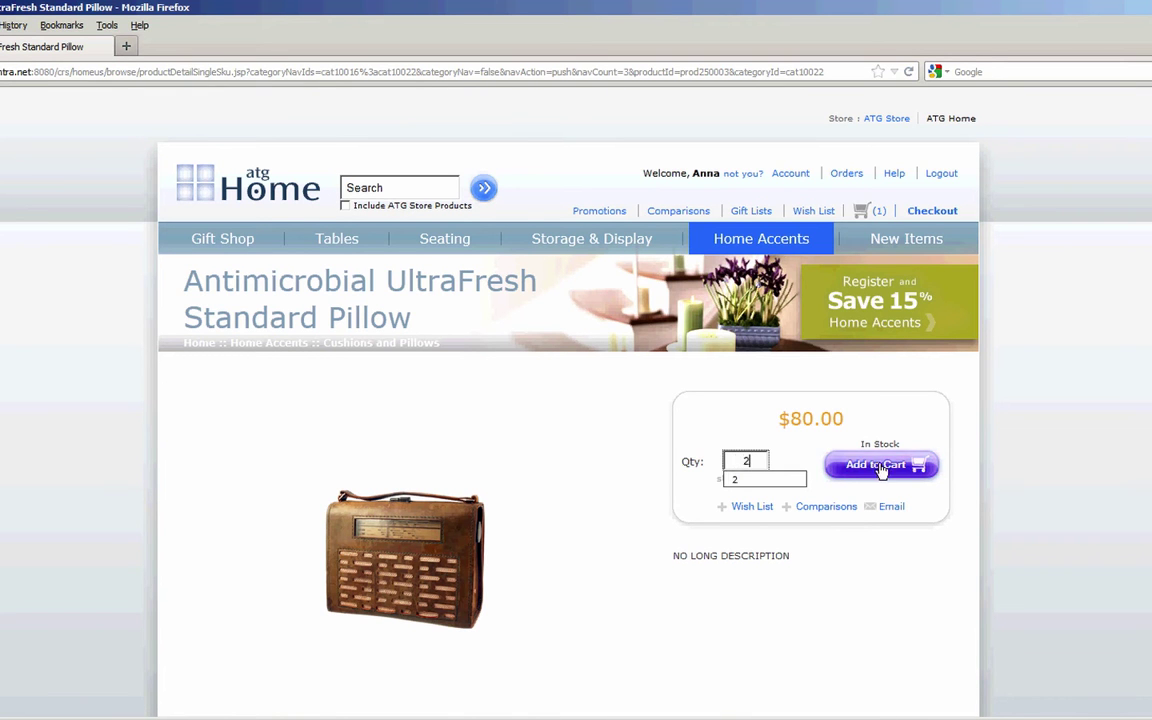
{"action": "left_click", "coordinate": [862, 468]}
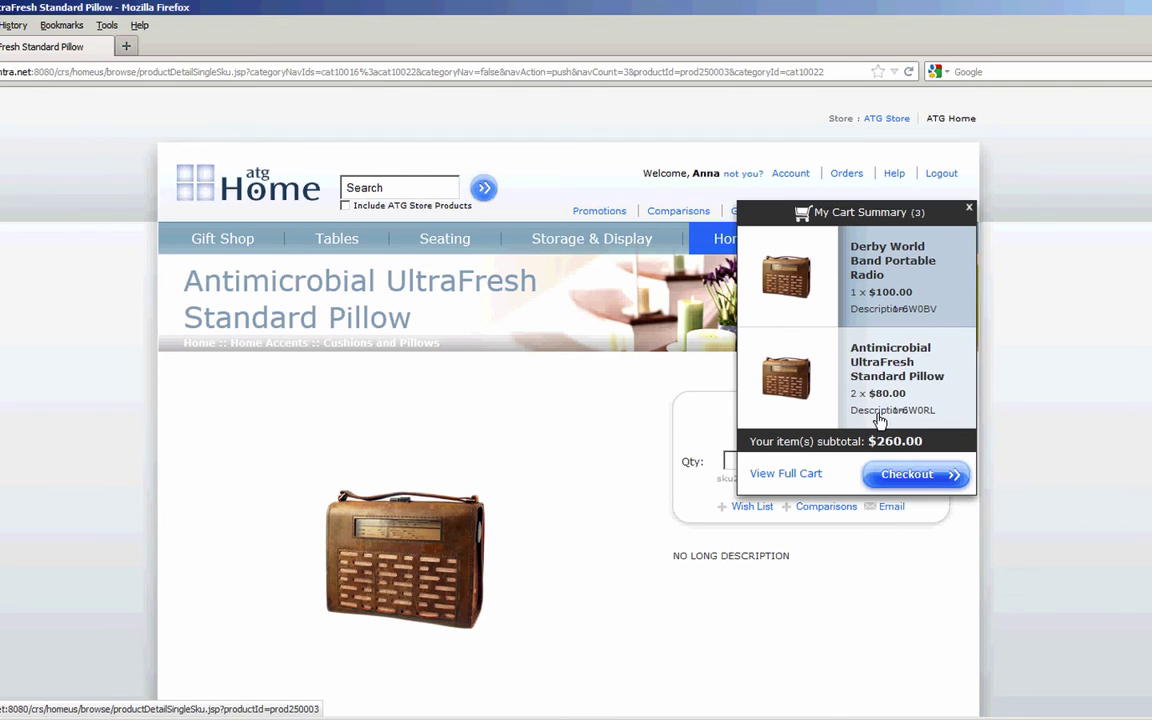
Check out via Express Checkout, enter the card security code, and place the $260.00 order
{"action": "left_click", "coordinate": [912, 475]}
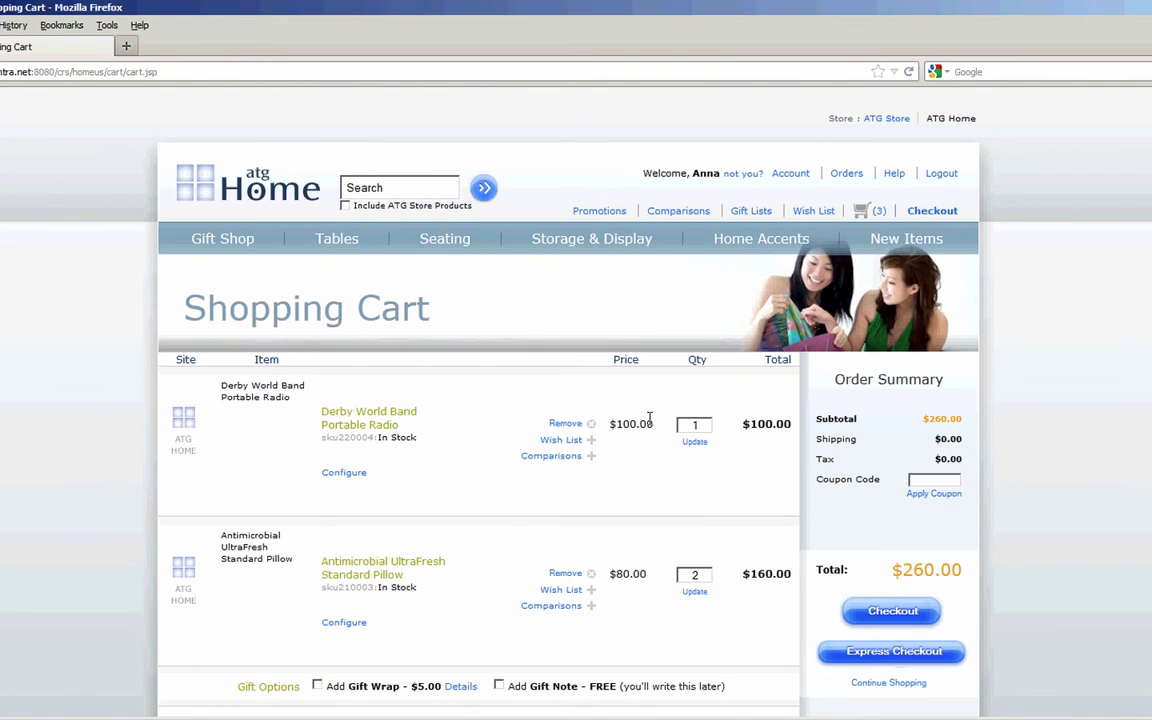
{"action": "left_click", "coordinate": [865, 655]}
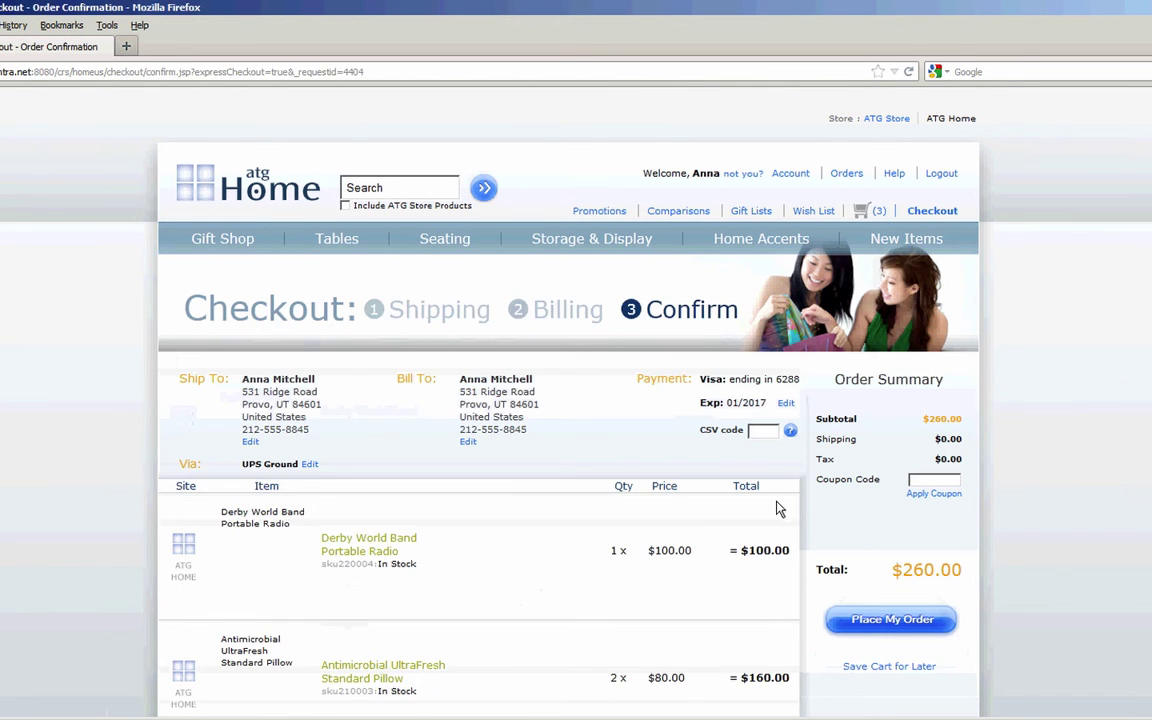
{"action": "left_click", "coordinate": [768, 431]}
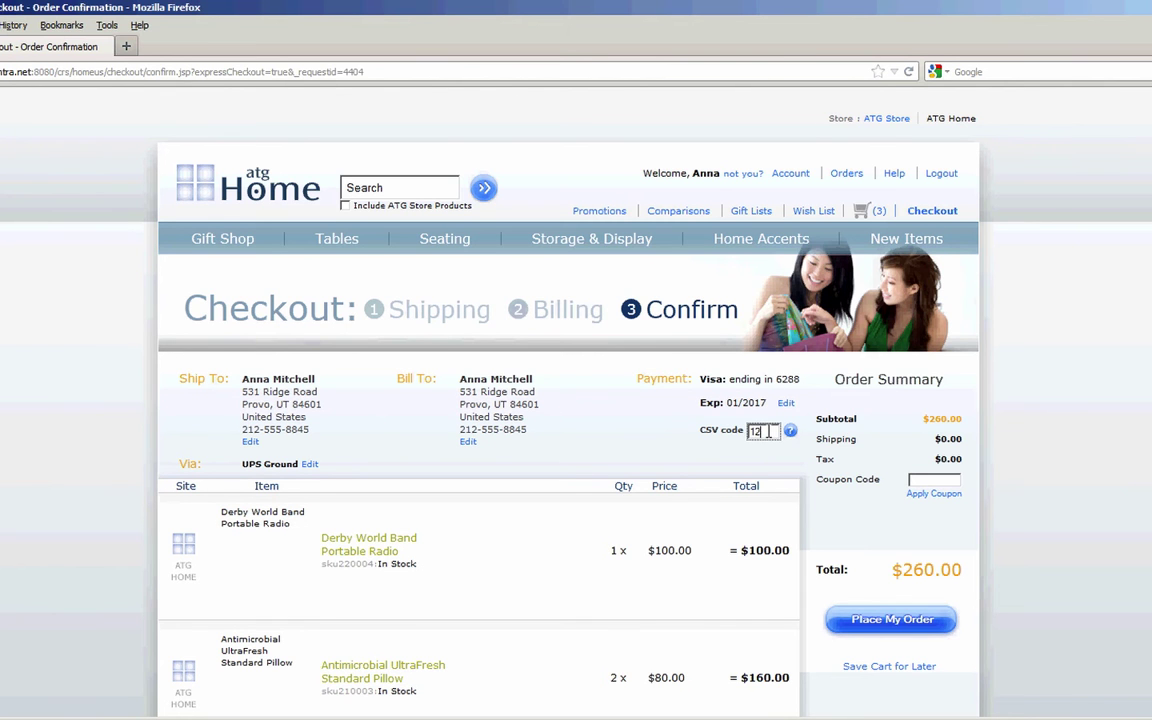
{"action": "left_click", "coordinate": [930, 620]}
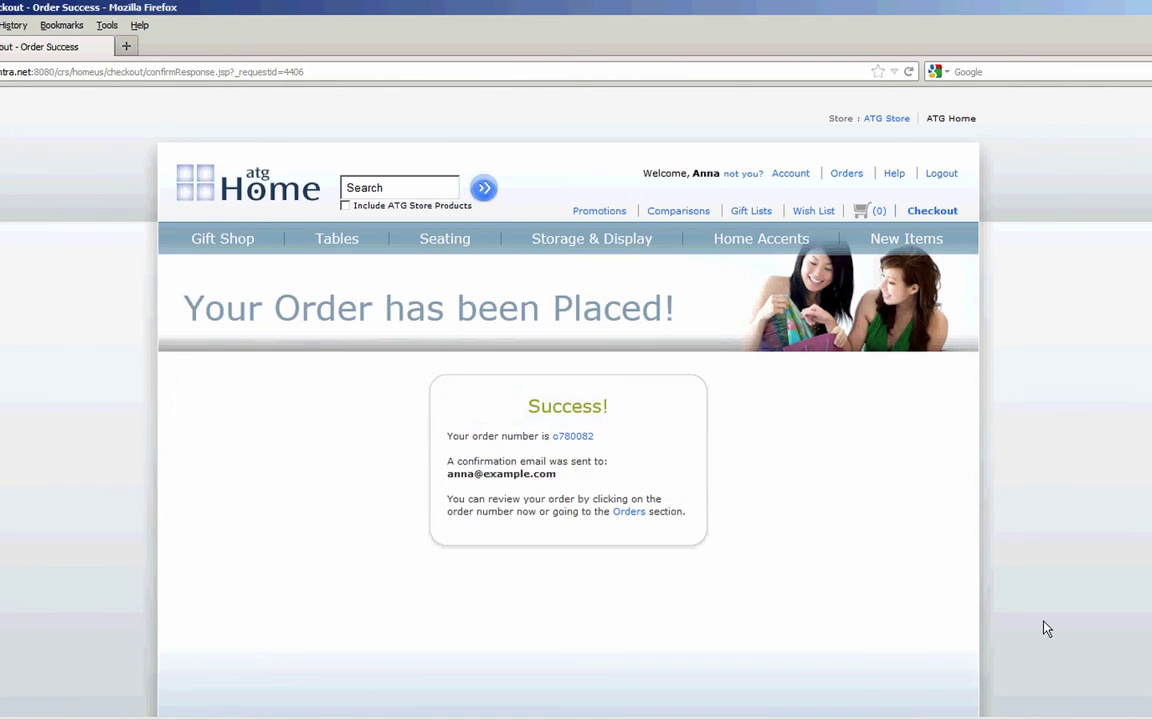
Open the new order's detail page and select the order number in its heading
{"action": "left_click", "coordinate": [572, 438]}
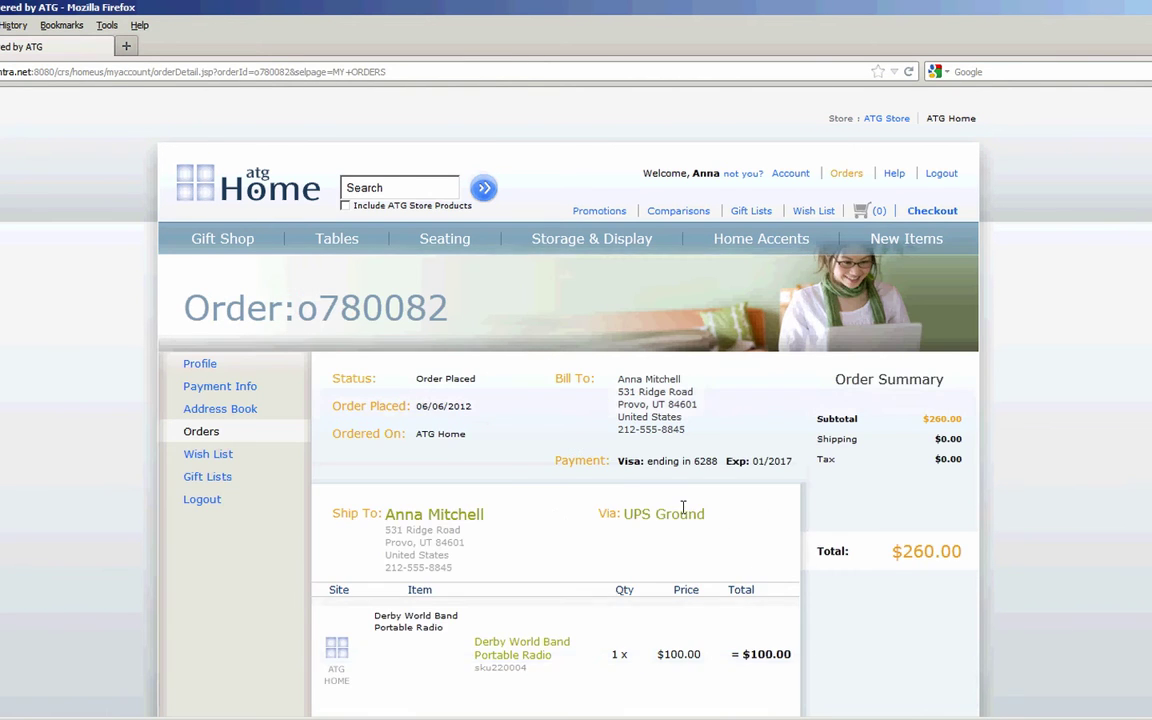
{"action": "scroll", "coordinate": [690, 510], "scroll_direction": "down", "scroll_amount": 3}
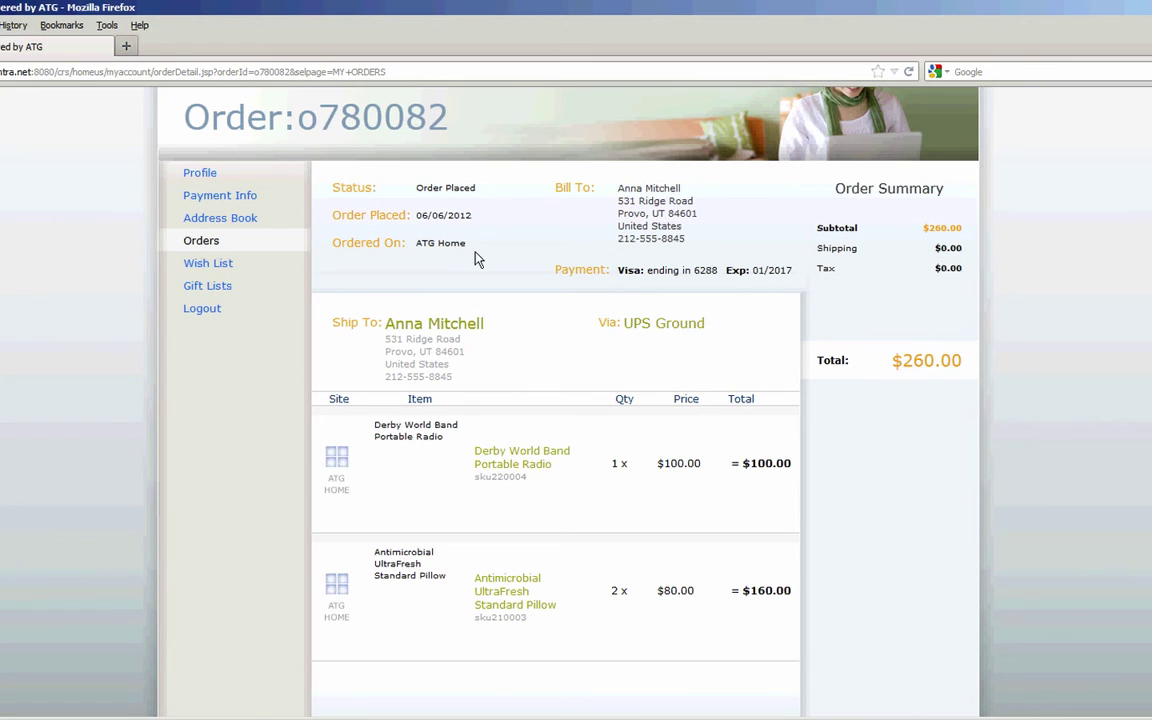
{"action": "left_click_drag", "start_coordinate": [446, 113], "coordinate": [308, 120]}
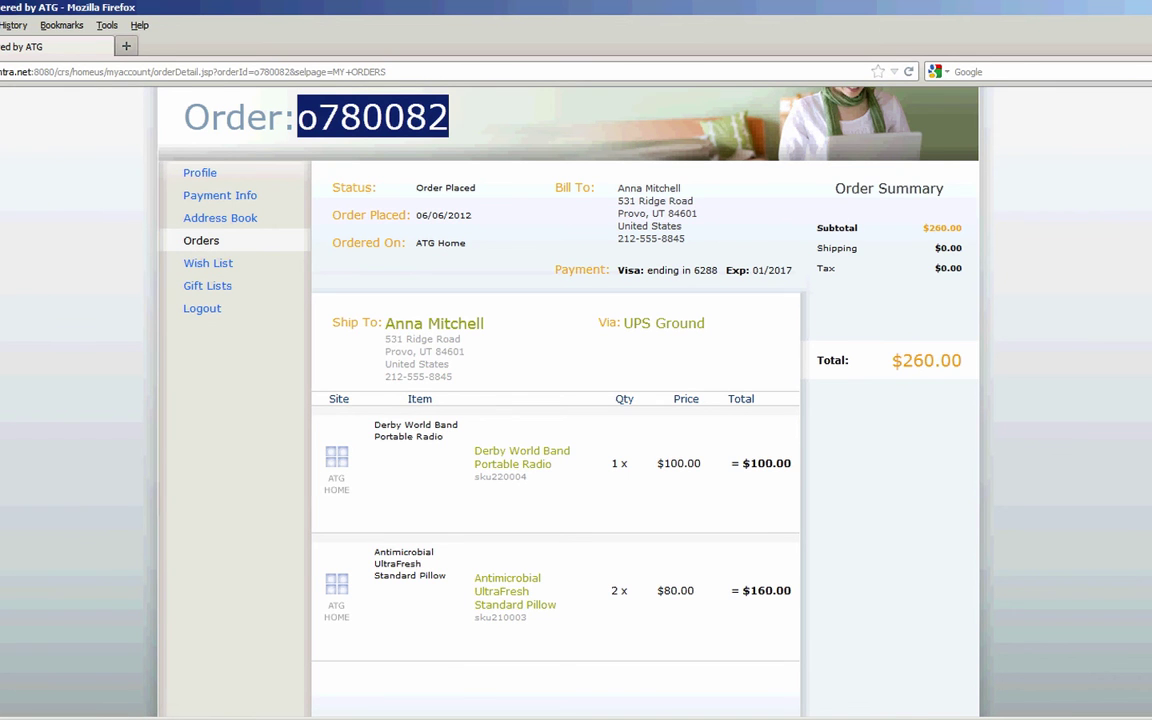
In Siebel Quotes, query Quote # for the ATG order number and open the $260.00 quote
{"action": "key", "text": "alt+Tab"}
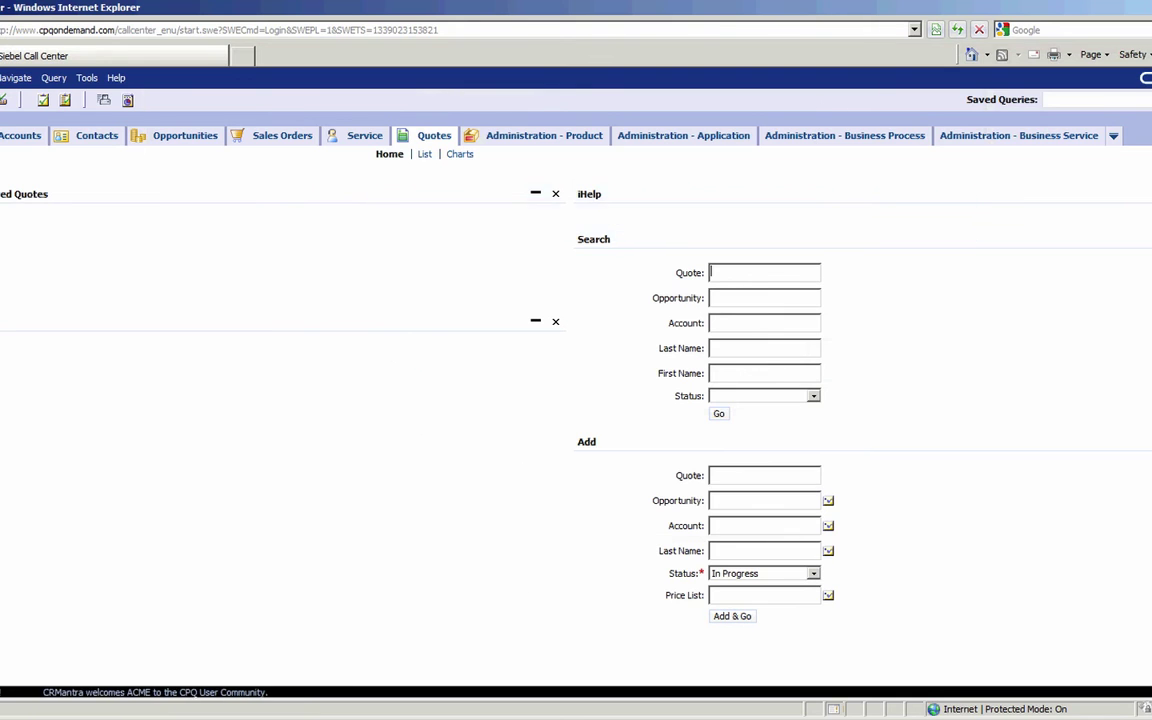
{"action": "left_click", "coordinate": [424, 153]}
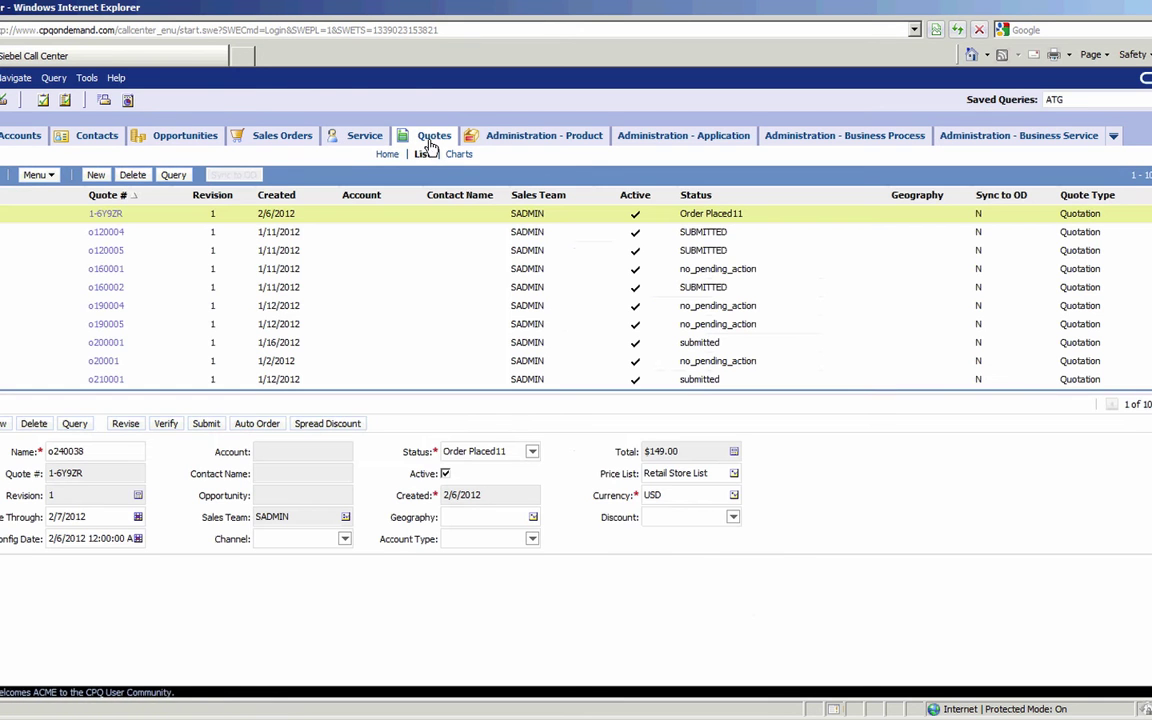
{"action": "left_click", "coordinate": [175, 175]}
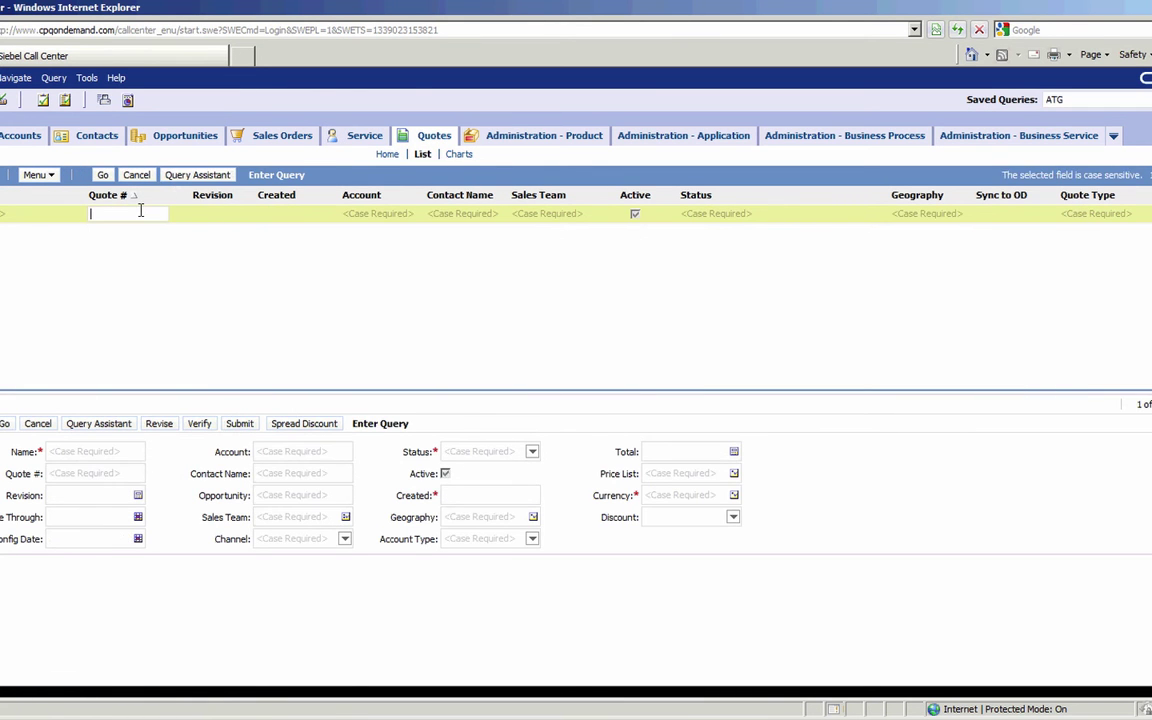
{"action": "type", "text": "o780082"}
{"action": "left_click", "coordinate": [102, 175]}
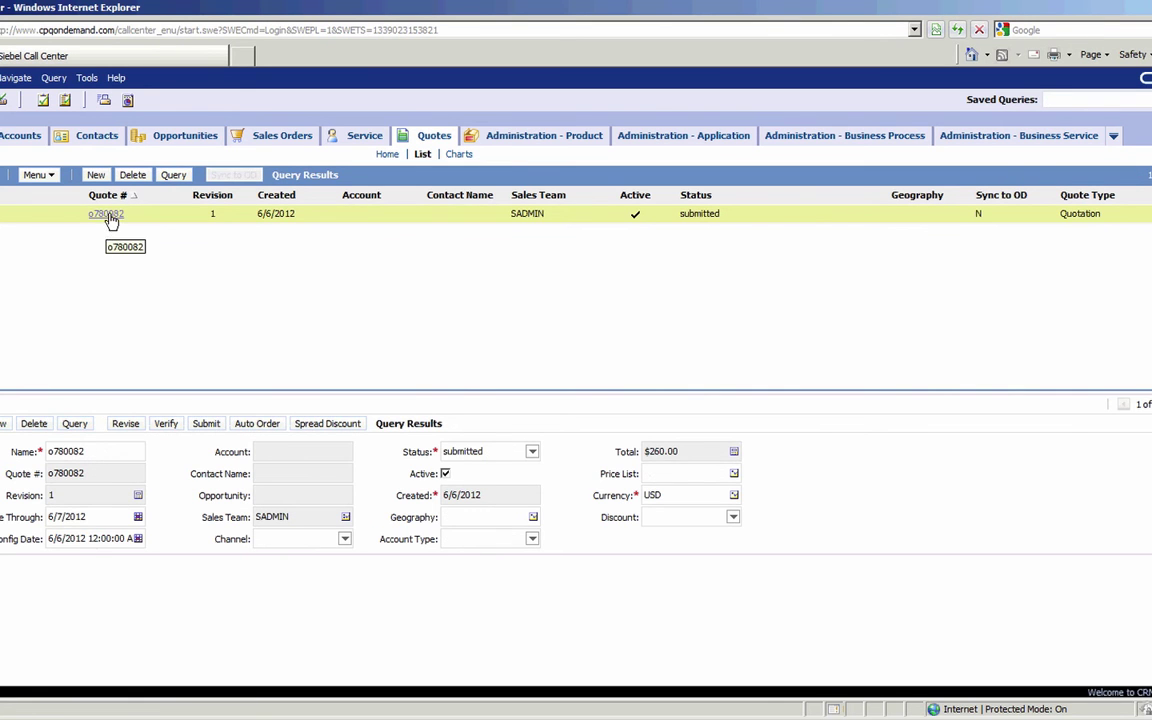
{"action": "left_click", "coordinate": [106, 213]}
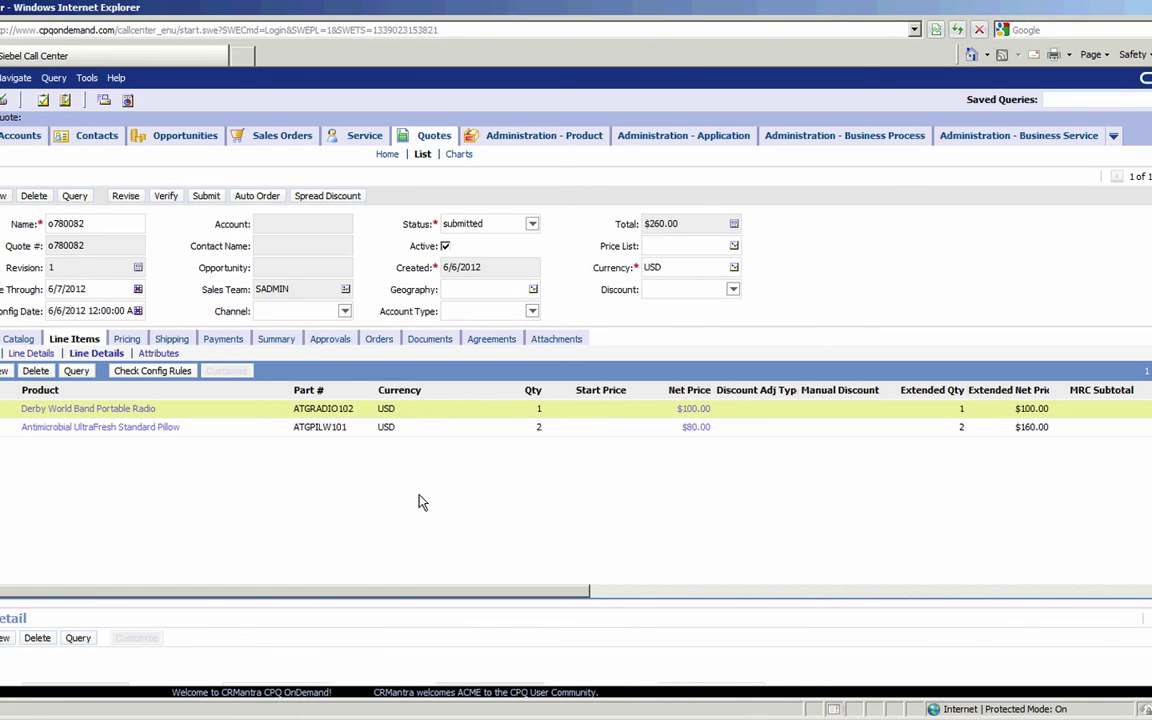
Back in the storefront, open the $450.00 Dell Inspiron 620 from Home Accents > Radios
{"action": "key", "text": "alt+Tab"}
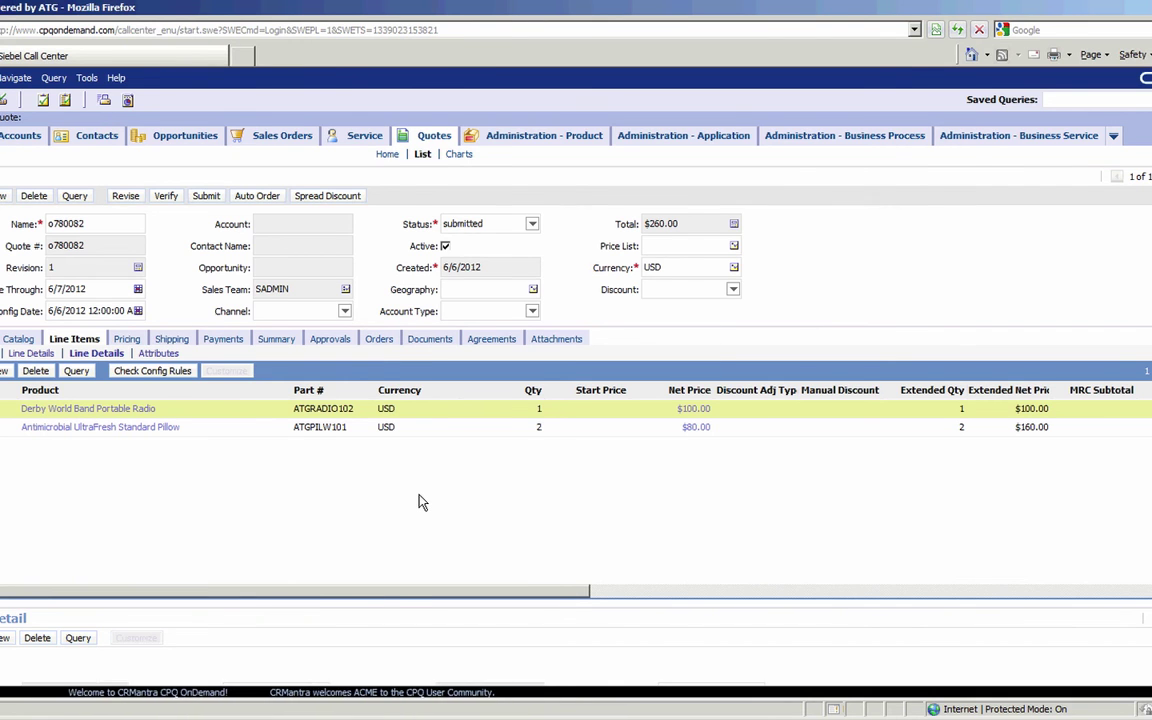
{"action": "scroll", "coordinate": [1124, 375], "scroll_direction": "up", "scroll_amount": 3}
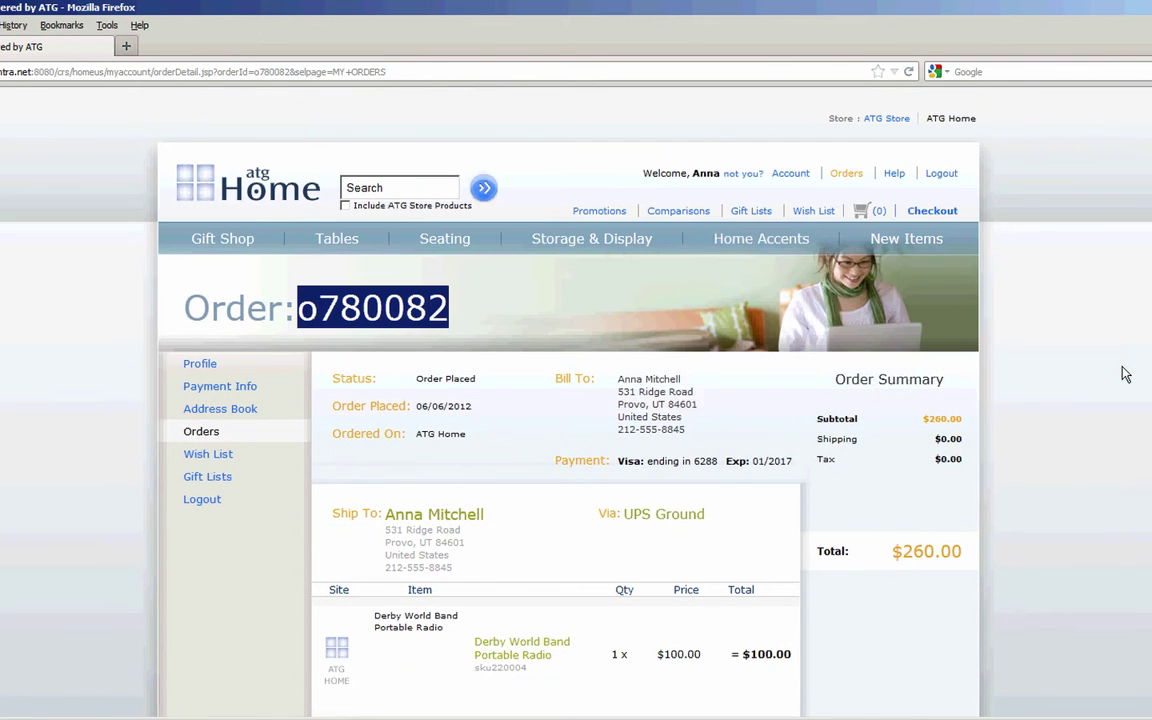
{"action": "mouse_move", "coordinate": [805, 241]}
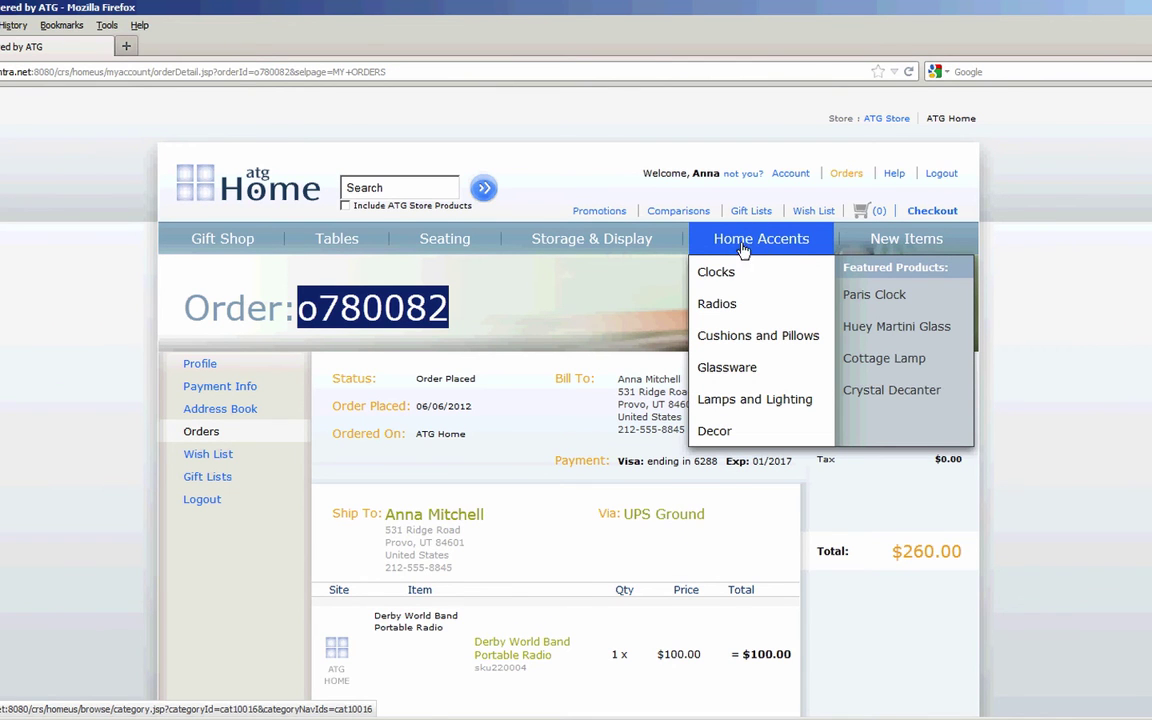
{"action": "left_click", "coordinate": [727, 311]}
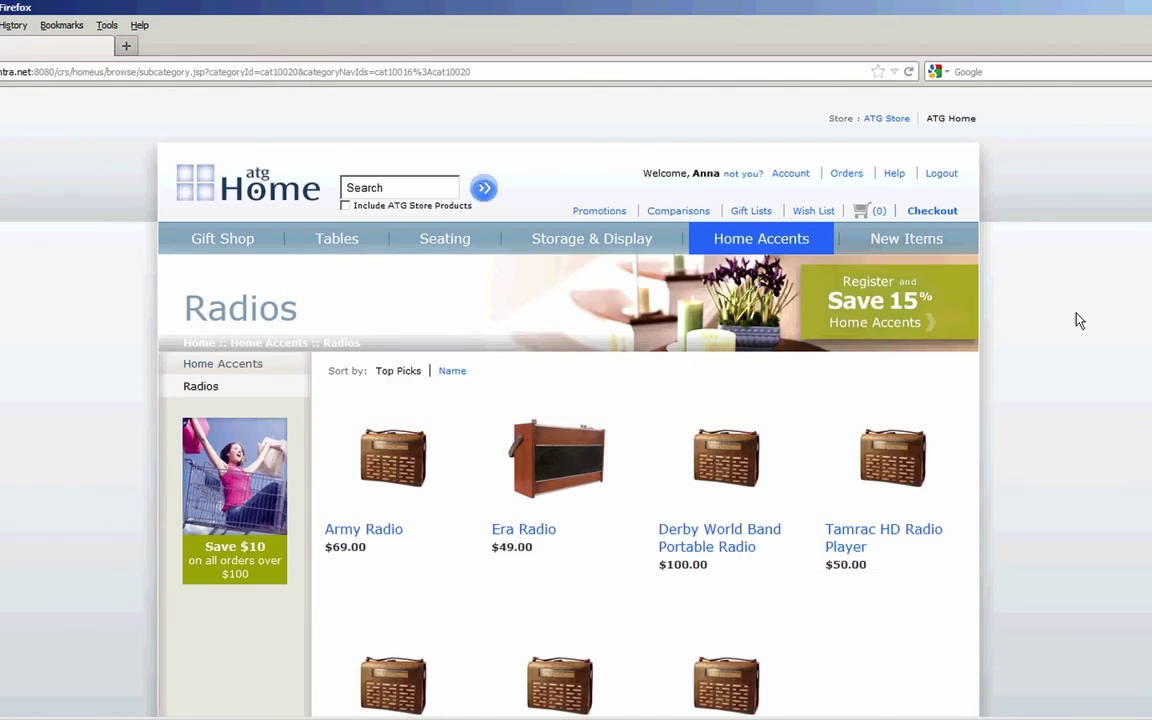
{"action": "scroll", "coordinate": [764, 334], "scroll_direction": "down", "scroll_amount": 5}
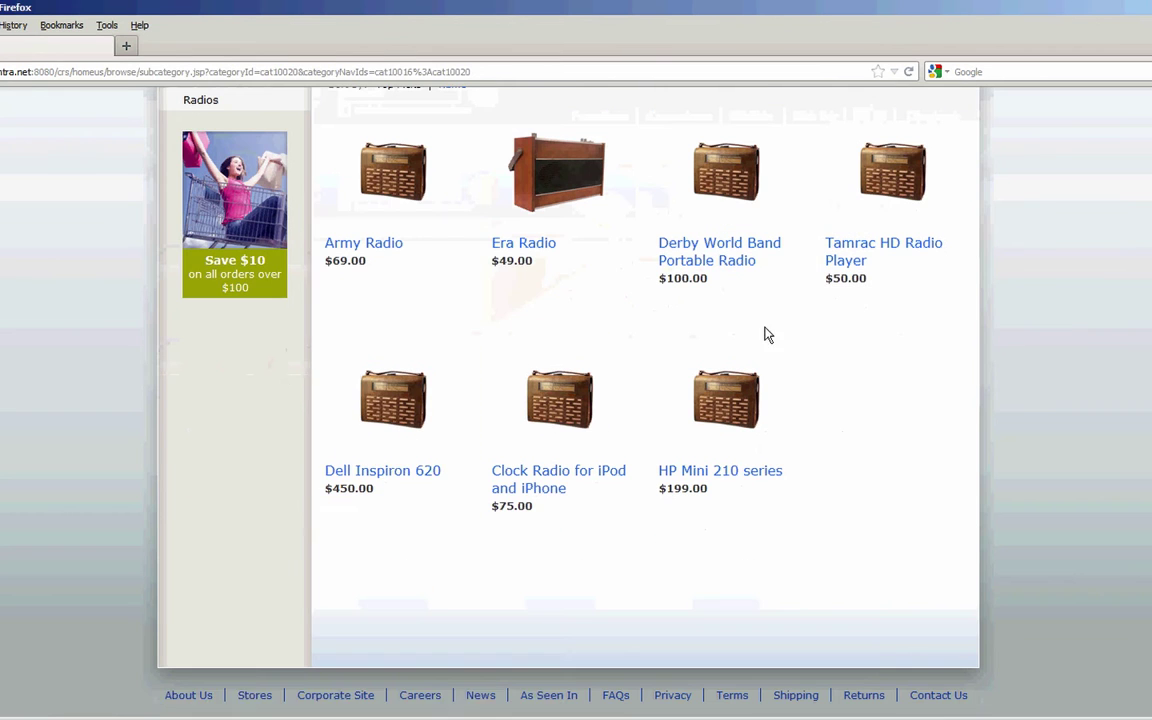
{"action": "left_click", "coordinate": [381, 403]}
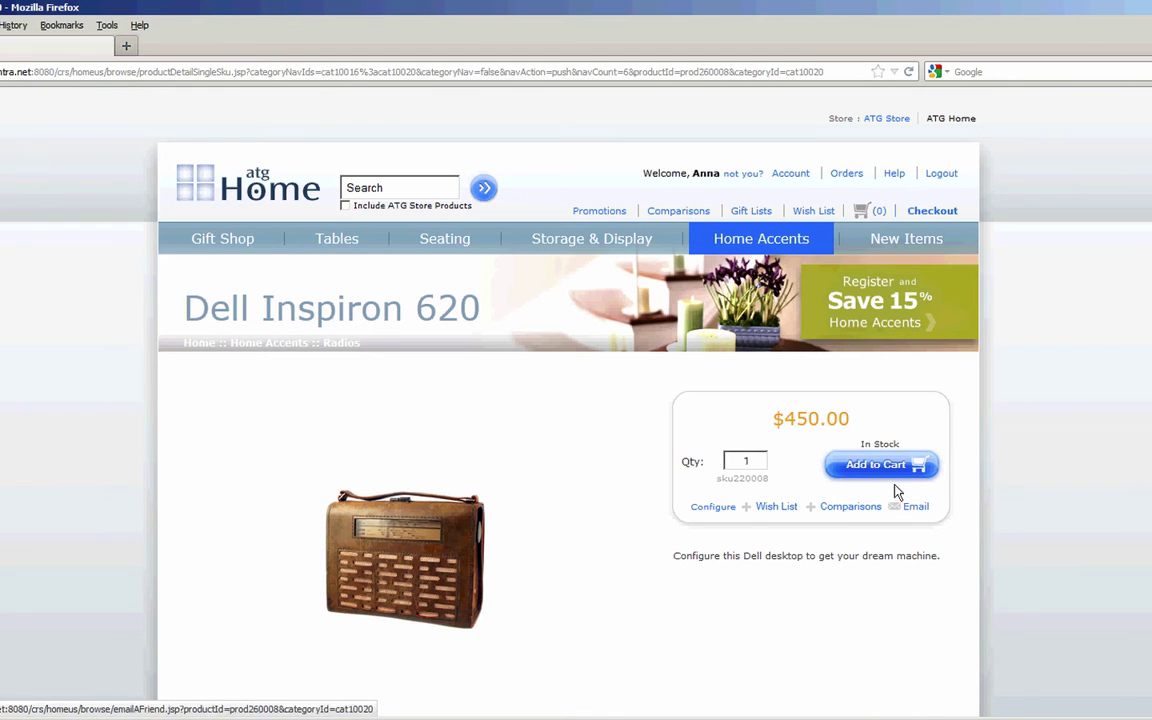
Configure the Dell Inspiron 620 with AMD Athalon 3.1 and SilverStone Strider ST60F 600W
{"action": "left_click", "coordinate": [711, 509]}
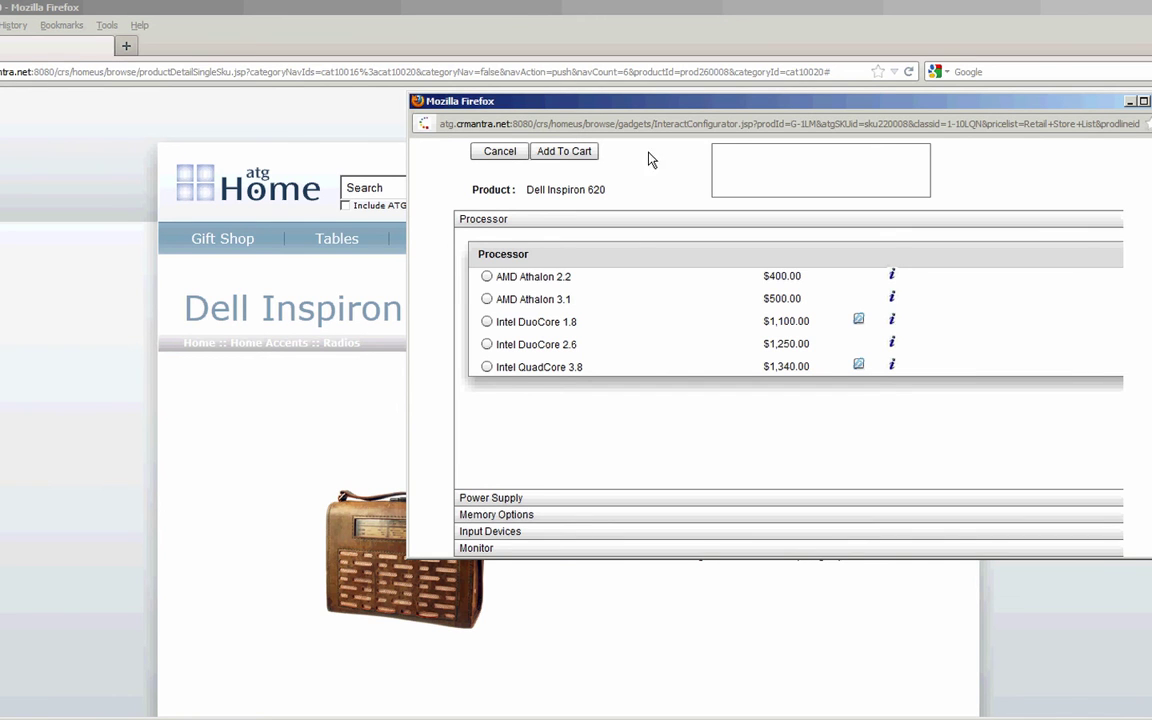
{"action": "left_click", "coordinate": [487, 299]}
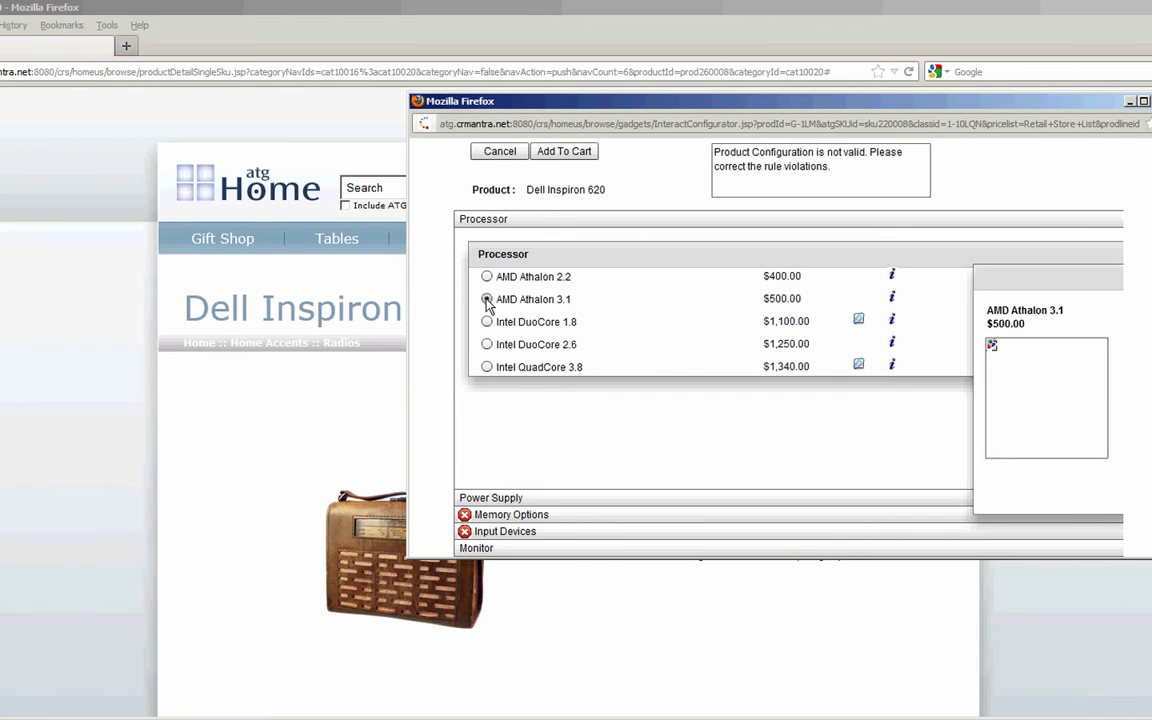
{"action": "left_click", "coordinate": [492, 500]}
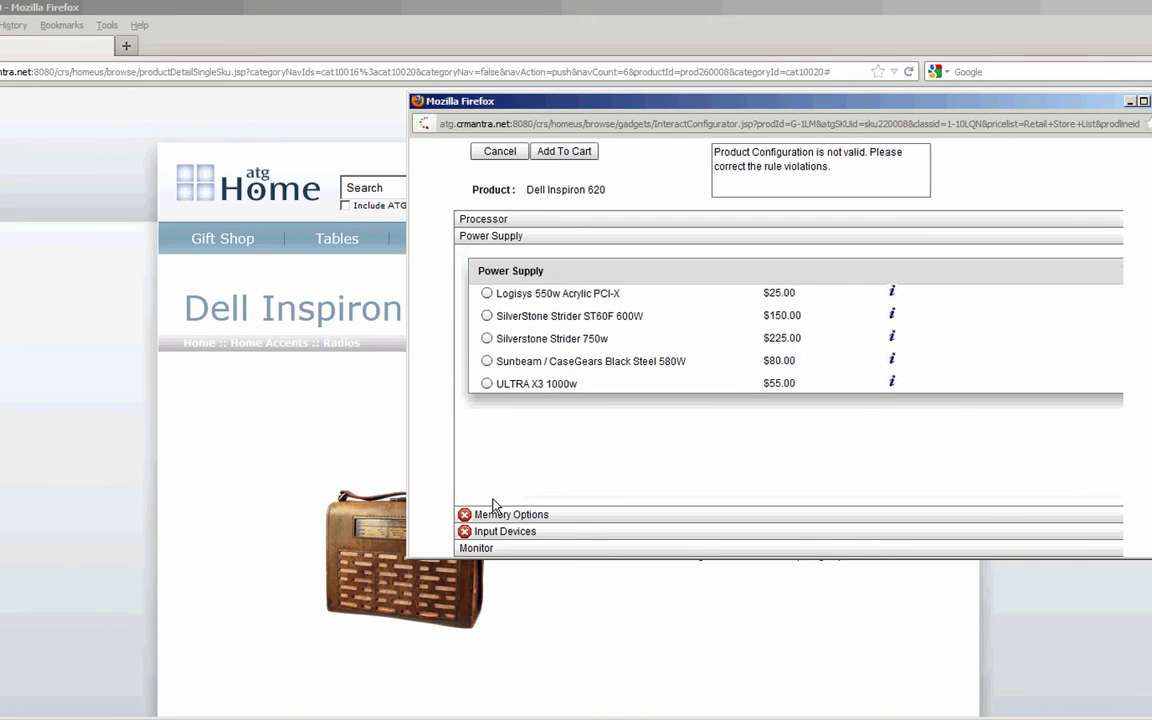
{"action": "left_click", "coordinate": [488, 316]}
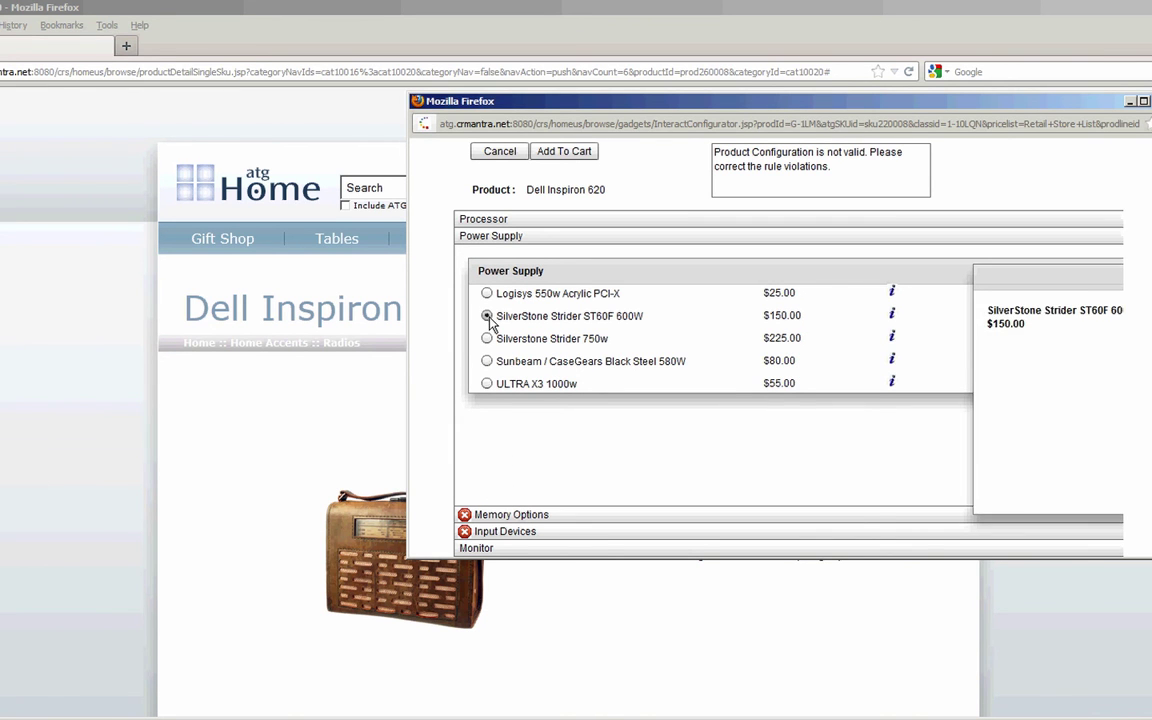
Choose Dell Computer 4GB RAM and add the Seagate Barracuda 7200.9 500GB drive
{"action": "left_click", "coordinate": [475, 516]}
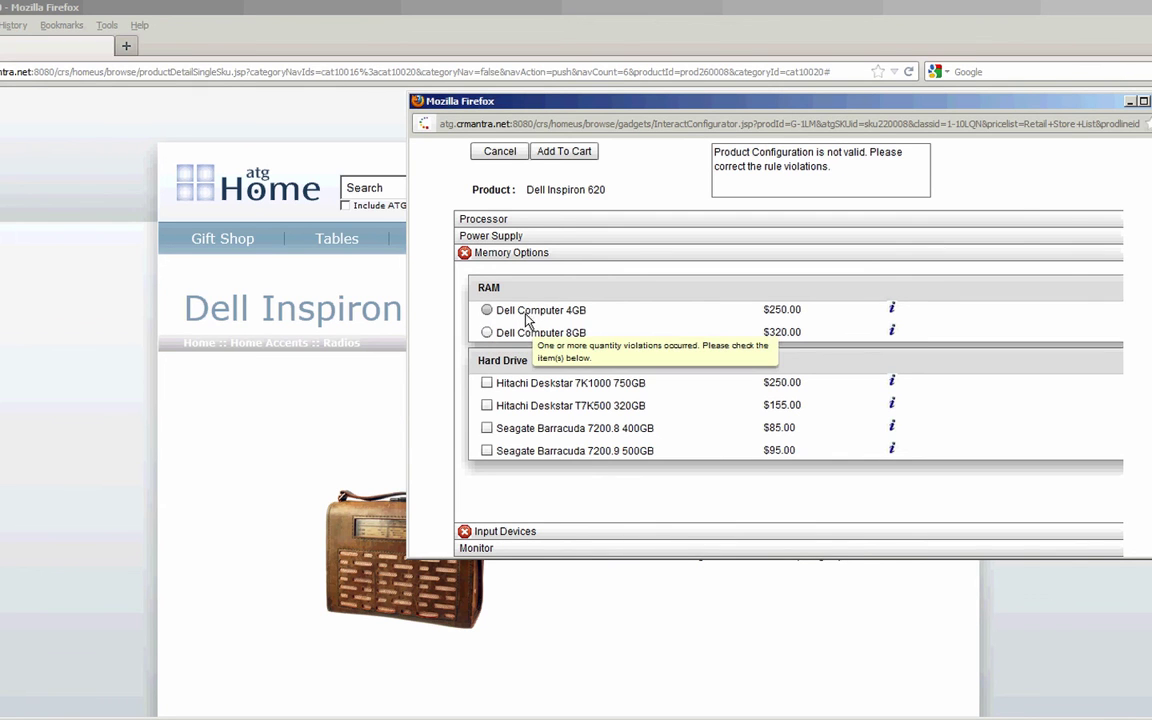
{"action": "left_click", "coordinate": [487, 311]}
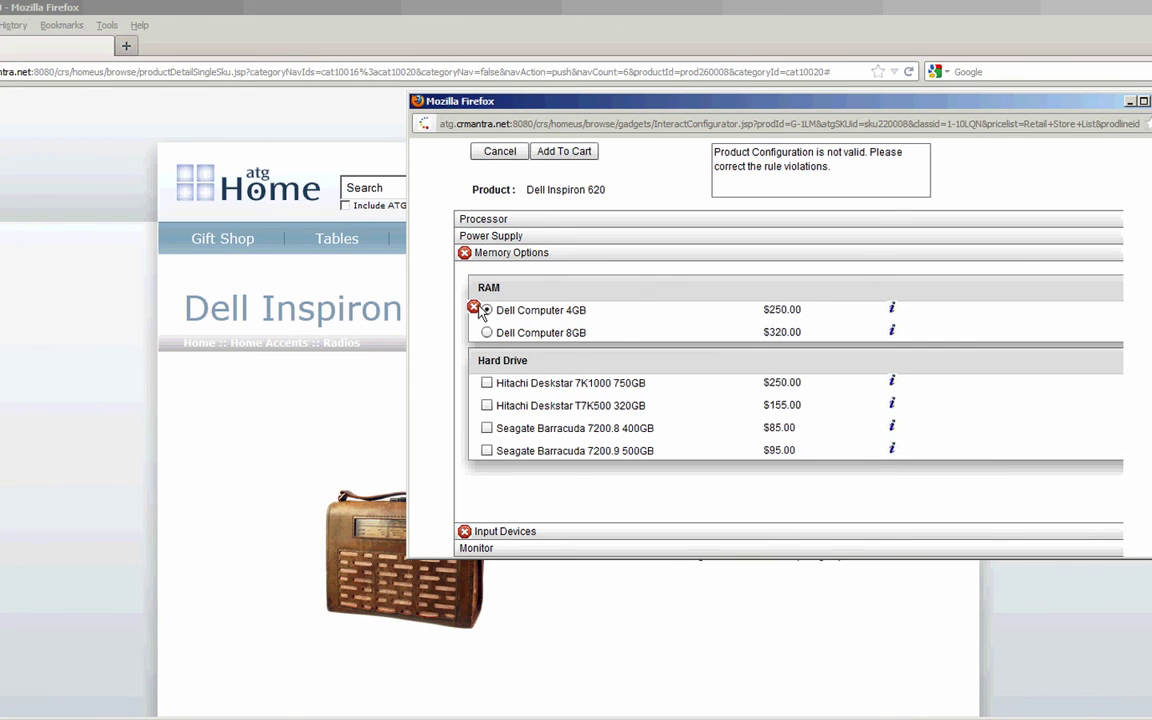
{"action": "mouse_move", "coordinate": [474, 309]}
{"action": "left_click", "coordinate": [548, 451]}
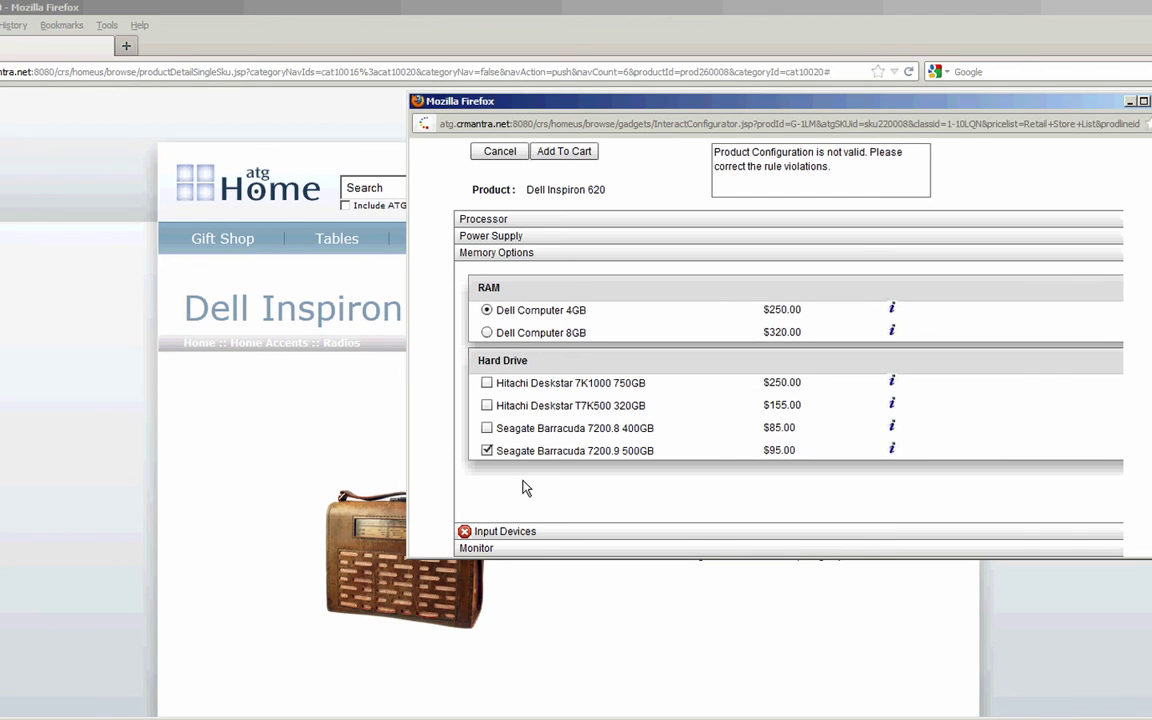
Add the Logitech diNovo keyboard and select the Logitech MX510 Optical mouse
{"action": "left_click", "coordinate": [520, 532]}
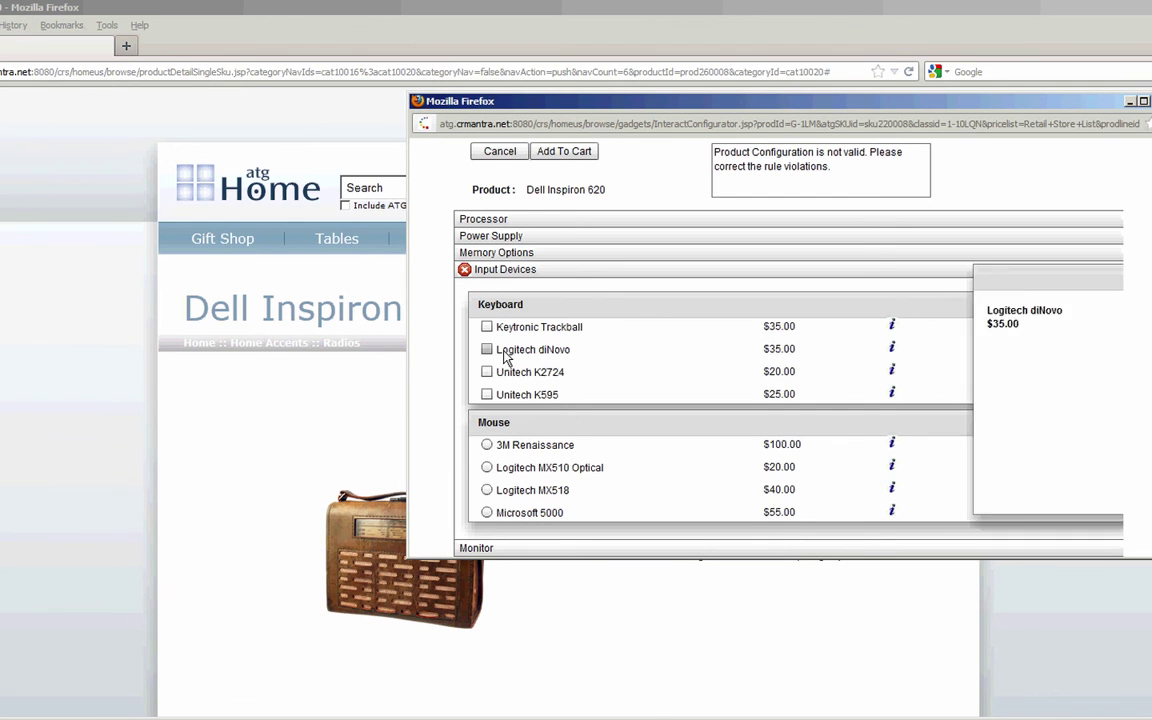
{"action": "left_click", "coordinate": [487, 350]}
{"action": "left_click", "coordinate": [487, 444]}
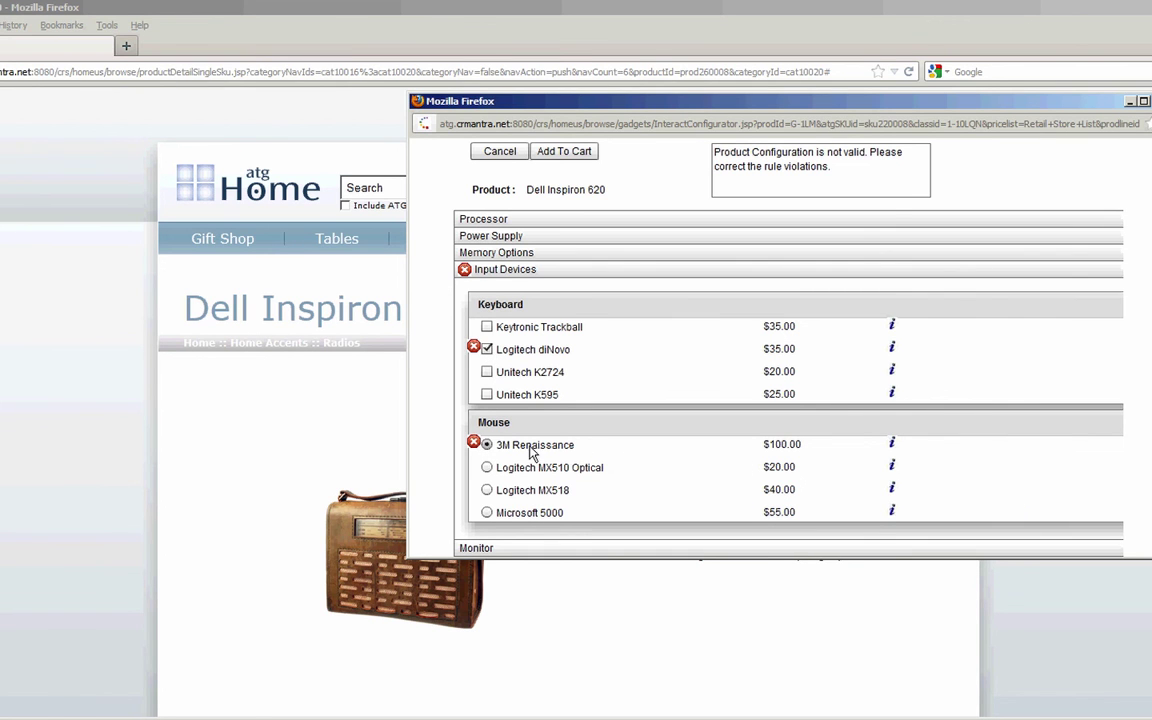
{"action": "mouse_move", "coordinate": [475, 443]}
{"action": "left_click", "coordinate": [488, 467]}
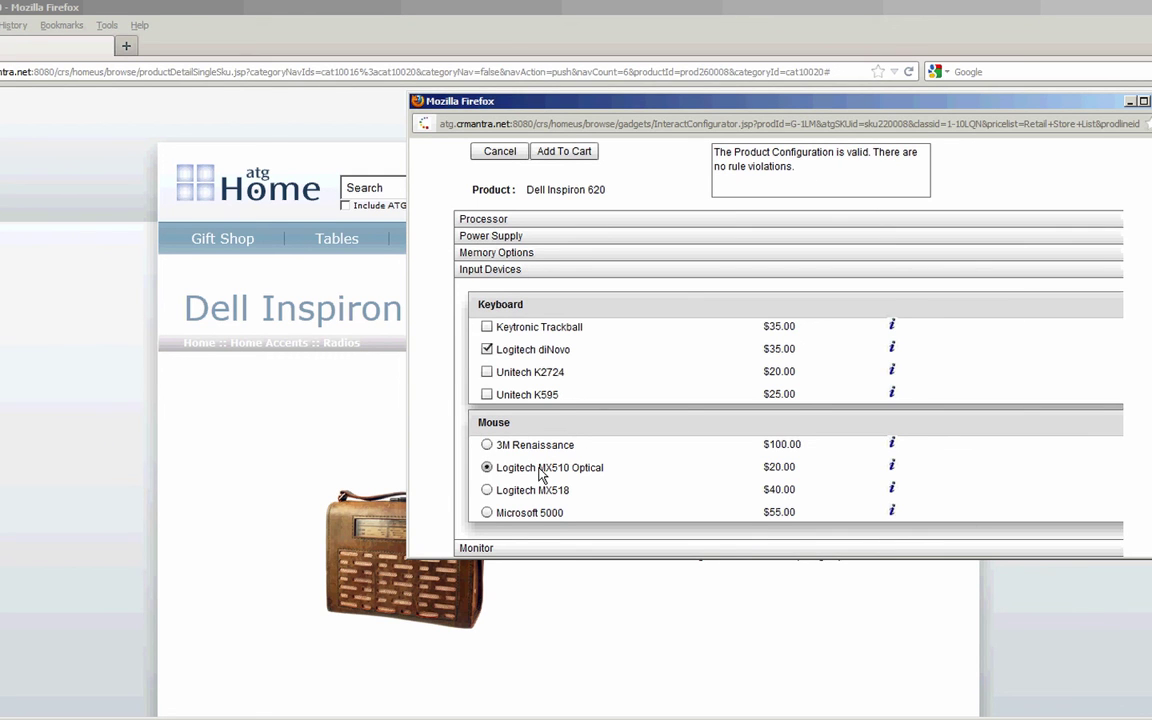
Add the Samsung 2343BWX monitor and put the configured computer in the cart
{"action": "left_click", "coordinate": [509, 548]}
{"action": "mouse_move", "coordinate": [535, 368]}
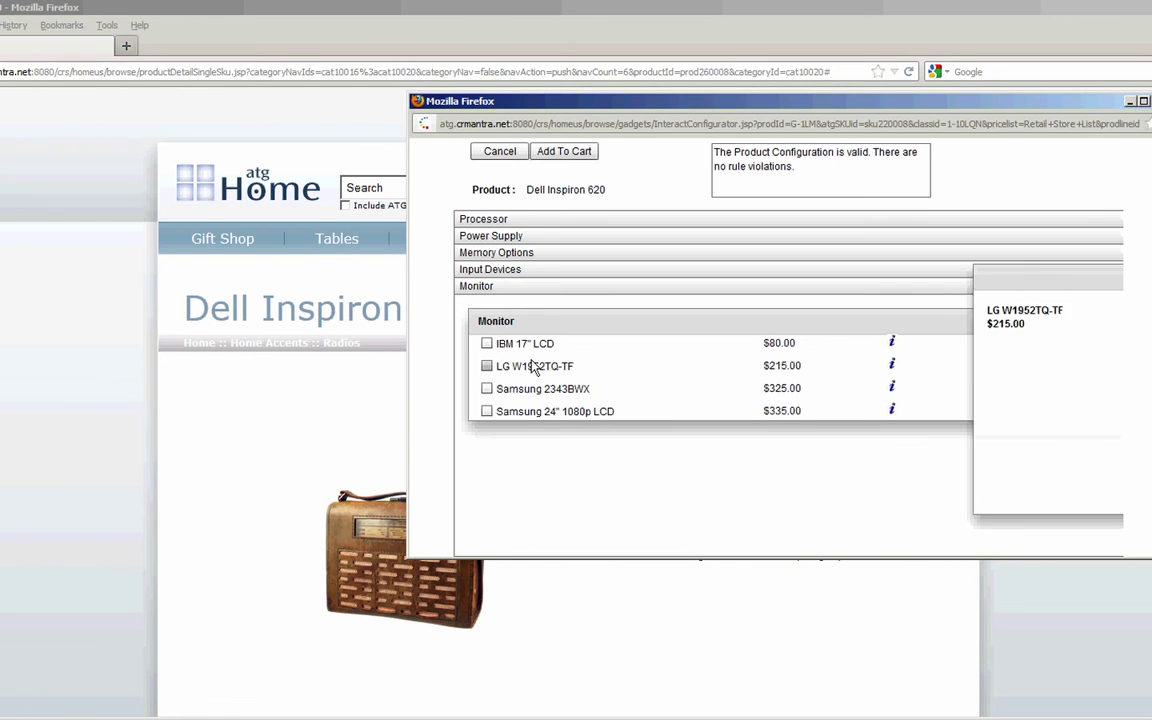
{"action": "left_click", "coordinate": [487, 388]}
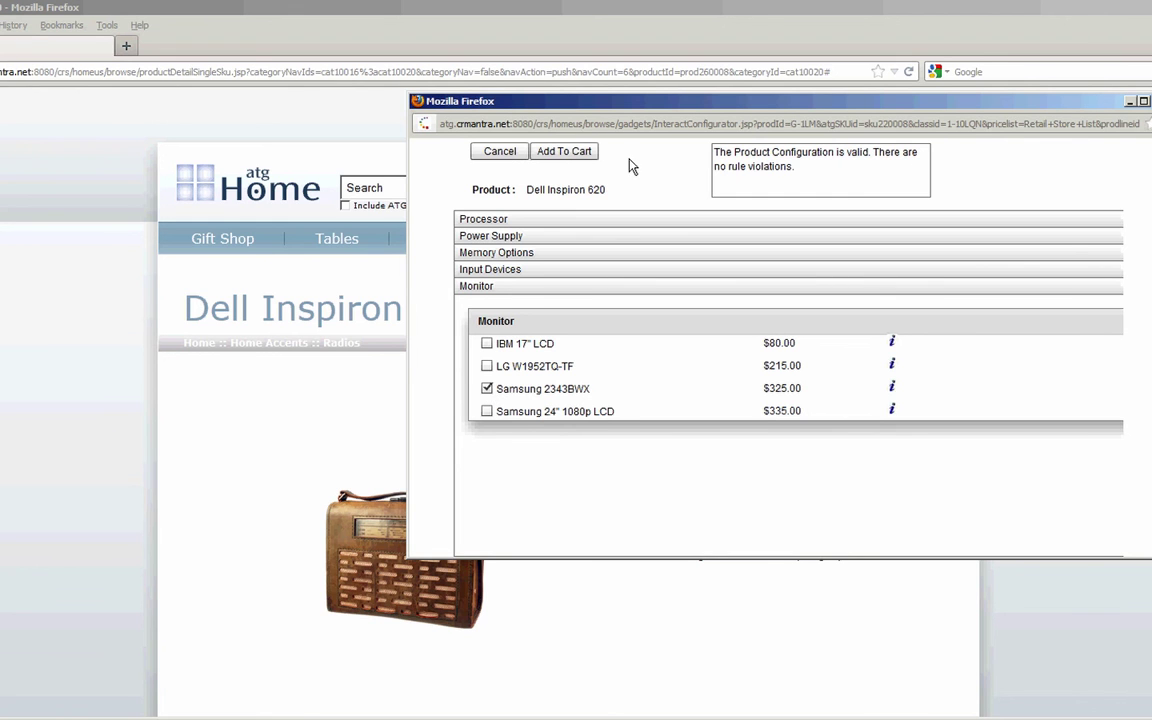
{"action": "left_click", "coordinate": [576, 156]}
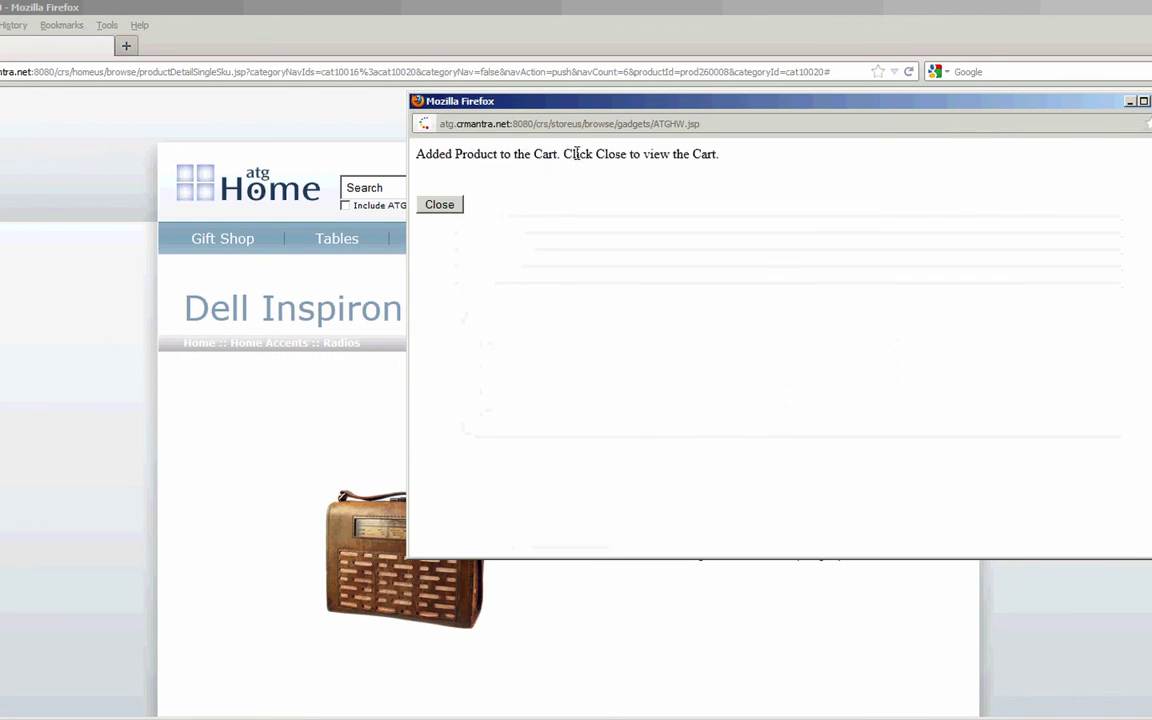
Place the $450.00 Dell order via Express Checkout and select the new order number
{"action": "left_click", "coordinate": [441, 205]}
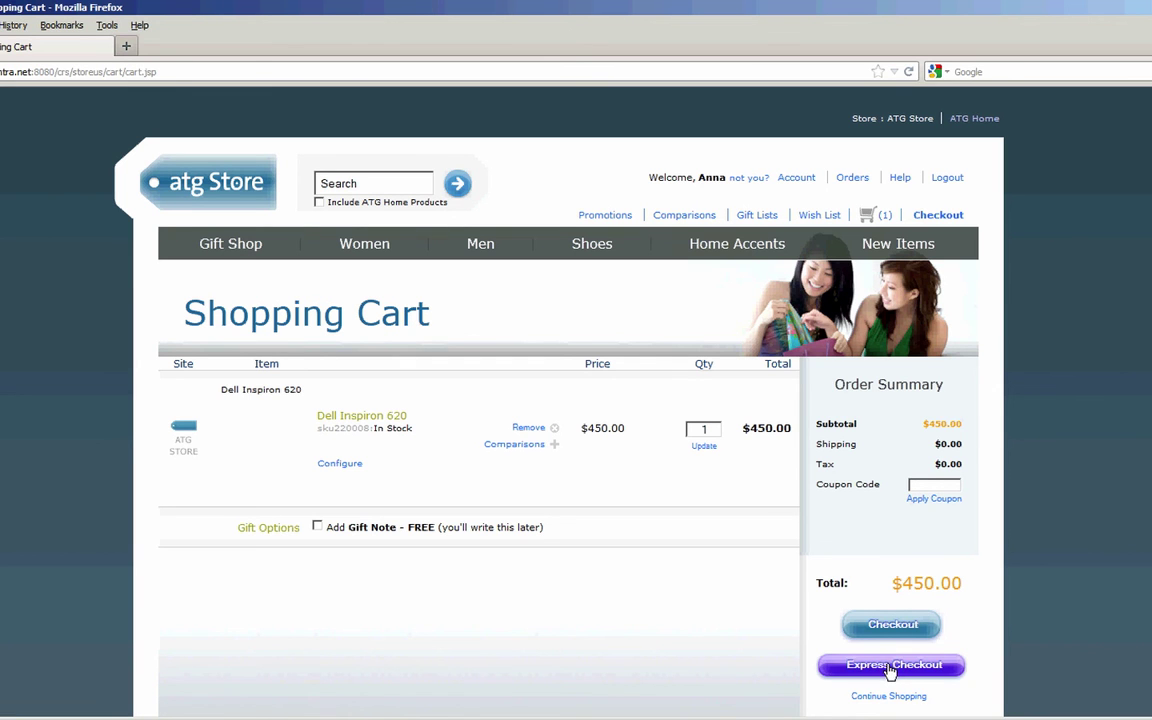
{"action": "left_click", "coordinate": [890, 668]}
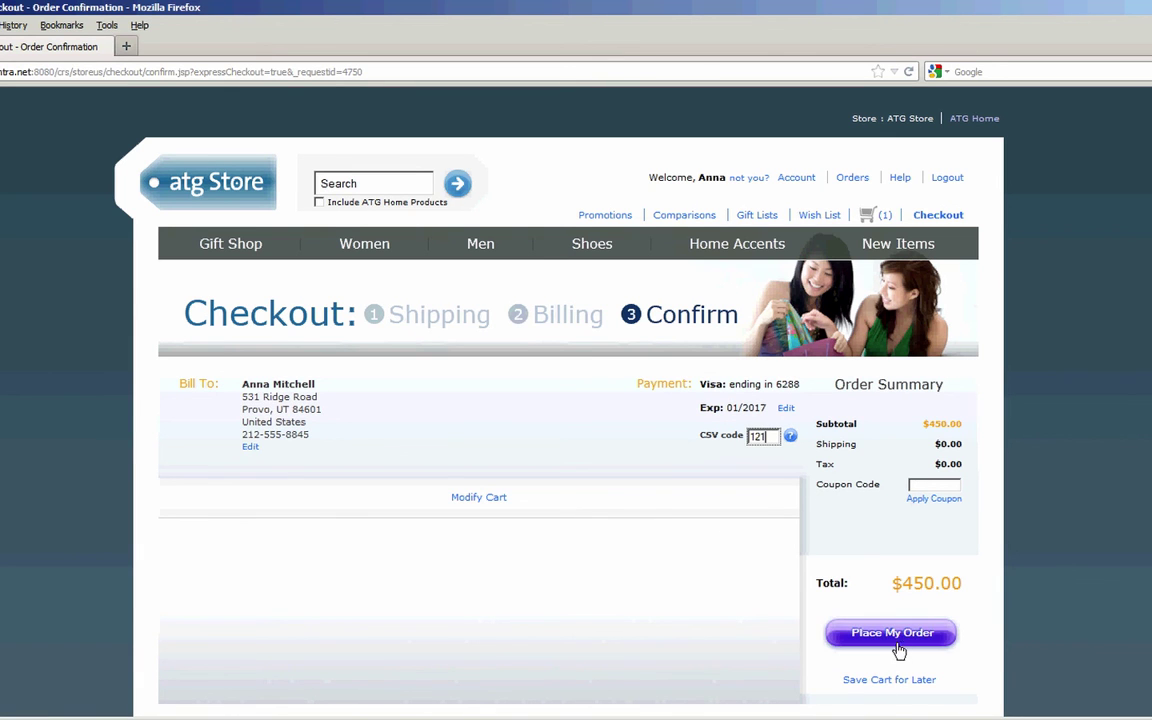
{"action": "left_click", "coordinate": [900, 640]}
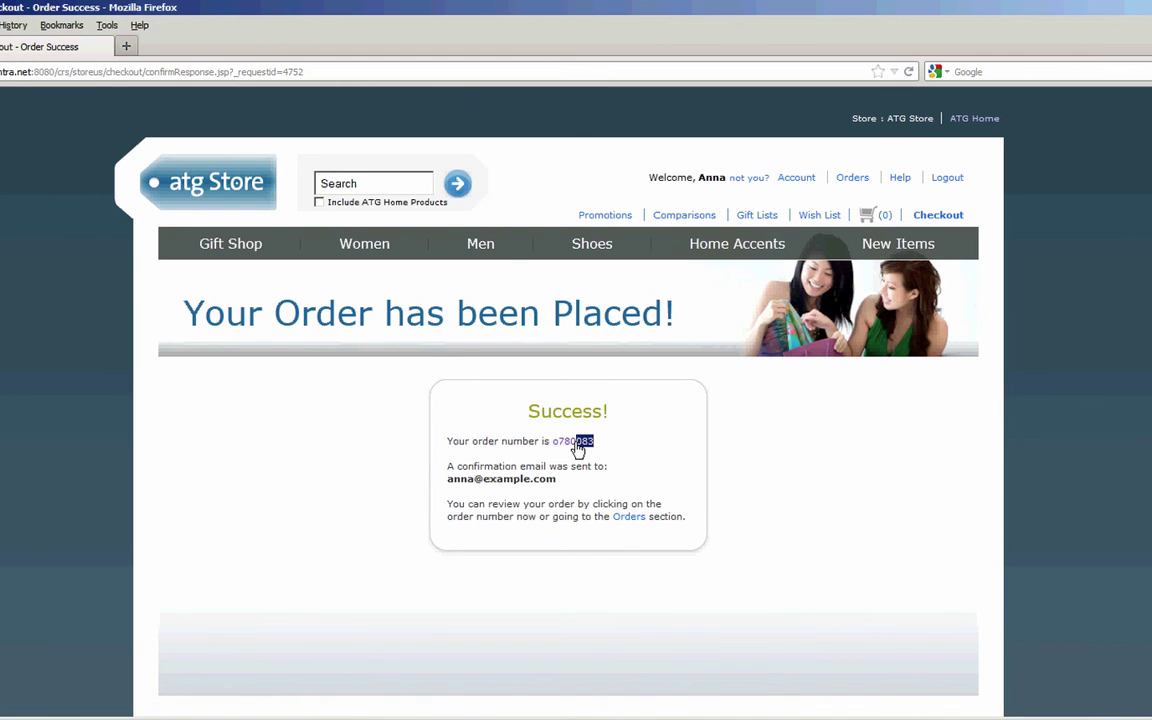
{"action": "left_click_drag", "start_coordinate": [578, 450], "coordinate": [560, 450]}
In Siebel Quotes, query Quote # for the new order number and open the matching quote
{"action": "key", "text": "alt+Tab"}
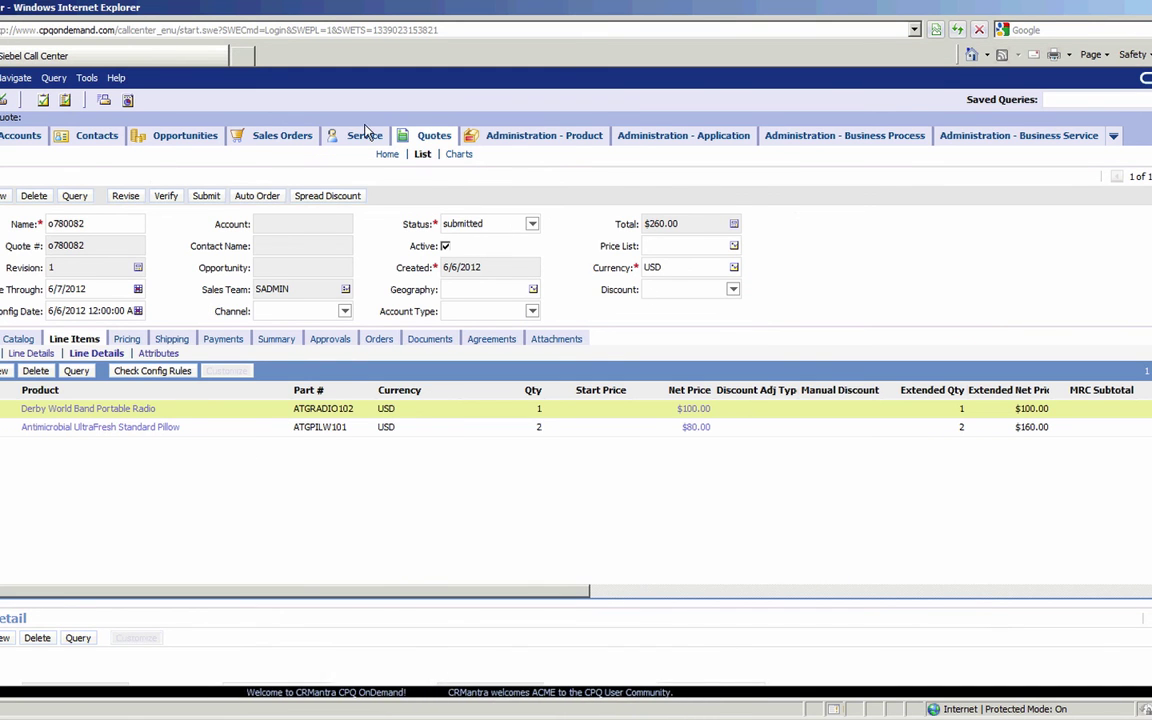
{"action": "left_click", "coordinate": [424, 137]}
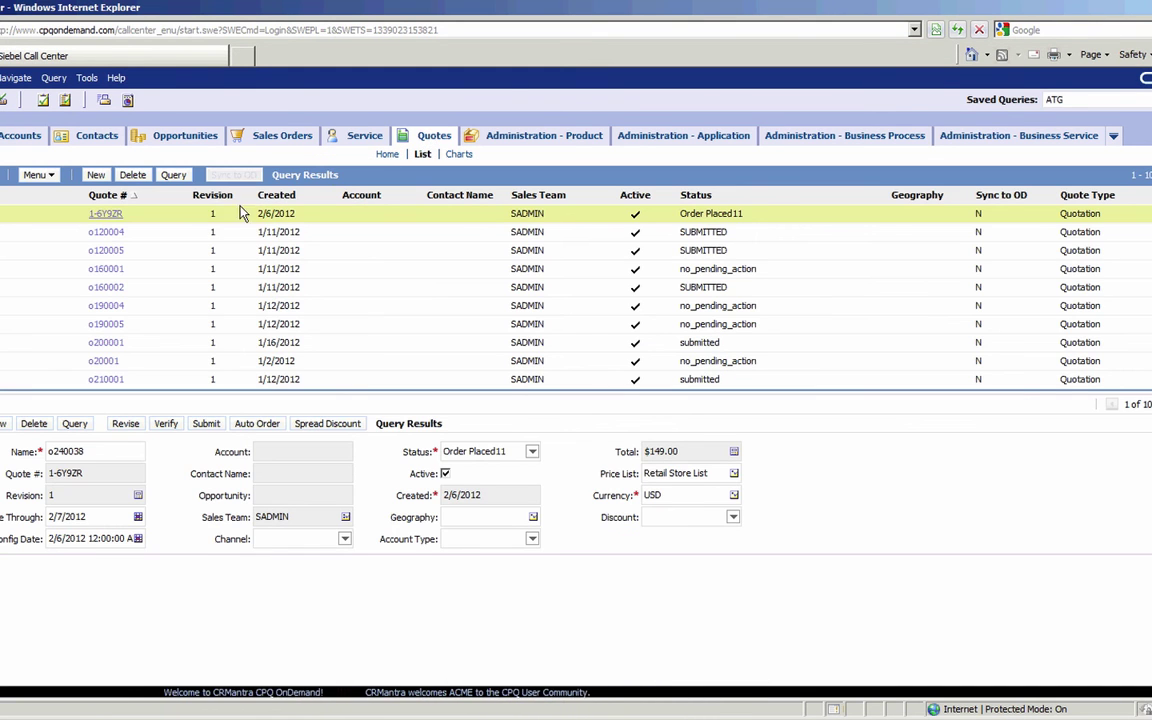
{"action": "left_click", "coordinate": [176, 175]}
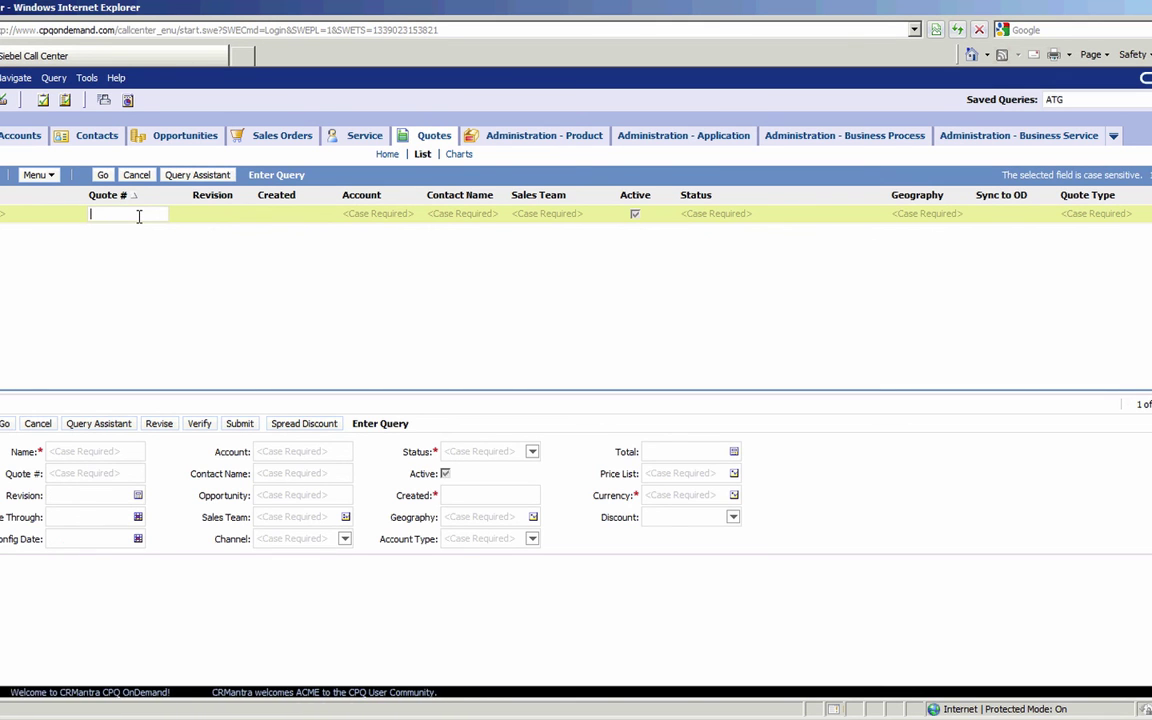
{"action": "type", "text": "o780083"}
{"action": "left_click", "coordinate": [103, 176]}
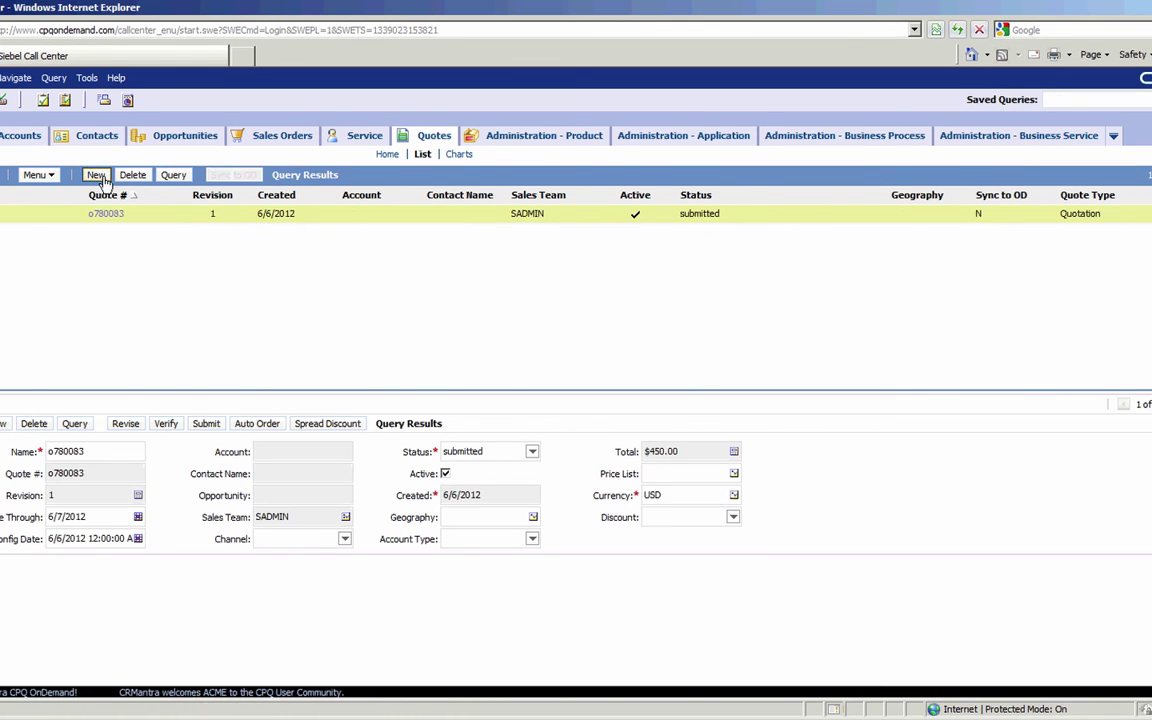
{"action": "left_click", "coordinate": [108, 214]}
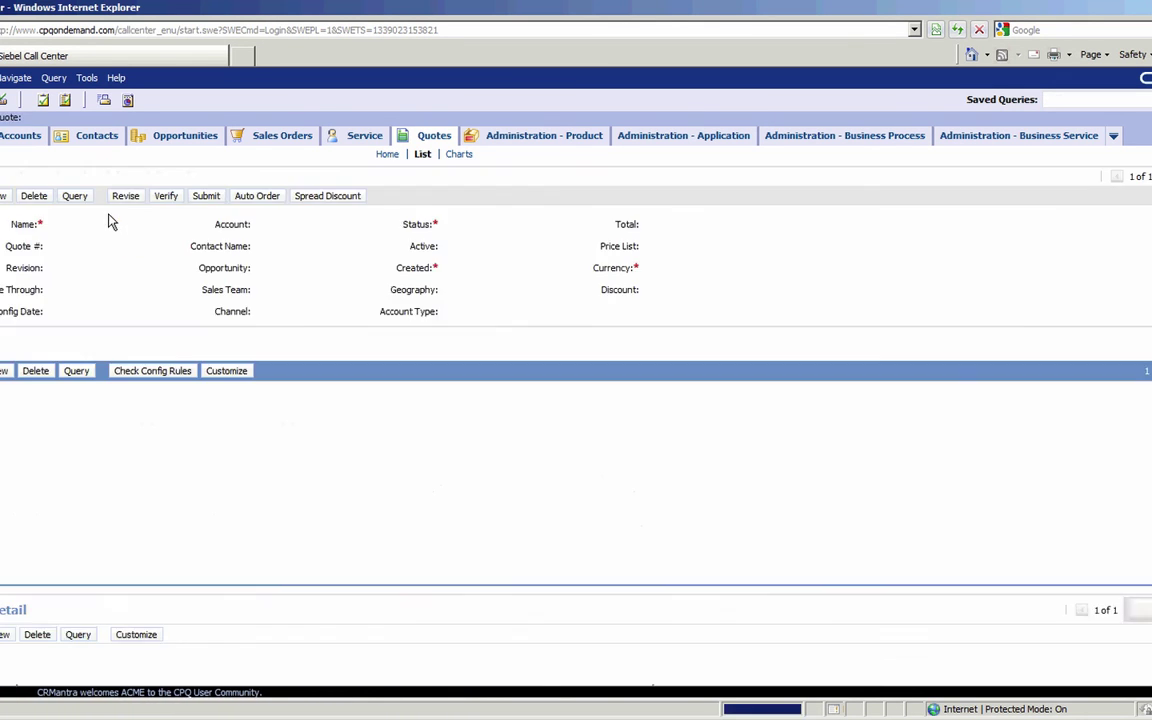